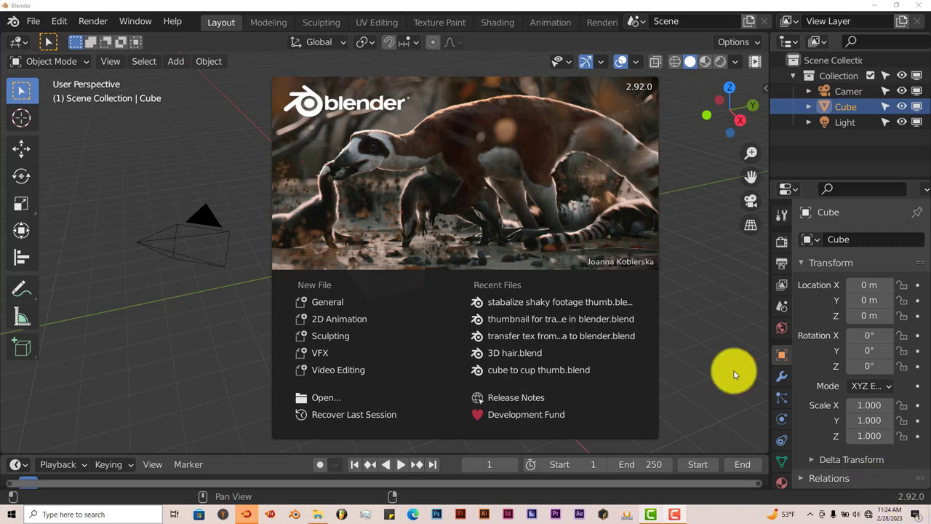
Step: Dismiss the splash screen to reveal the default cube, camera and light
click(126, 113)
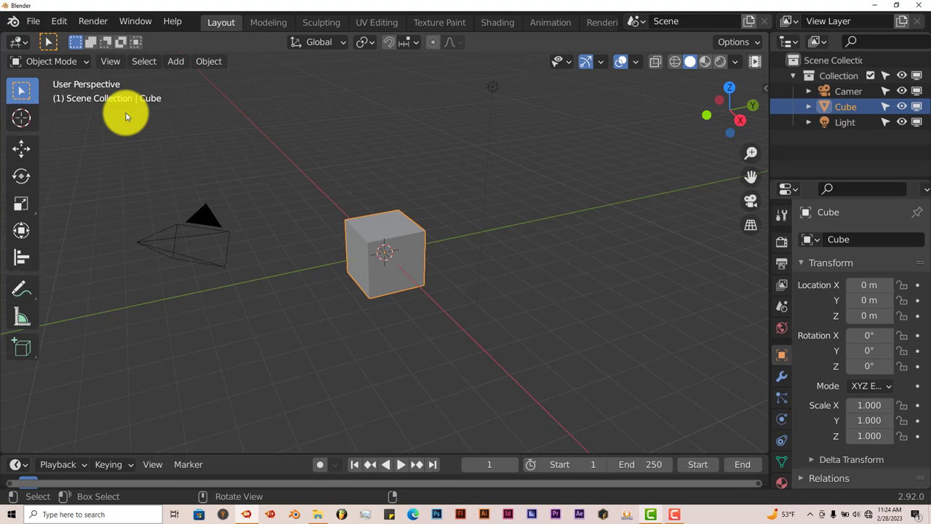
Step: Open Preferences > Add-ons and filter the list by 'gro' to show The Grove 11
click(59, 21)
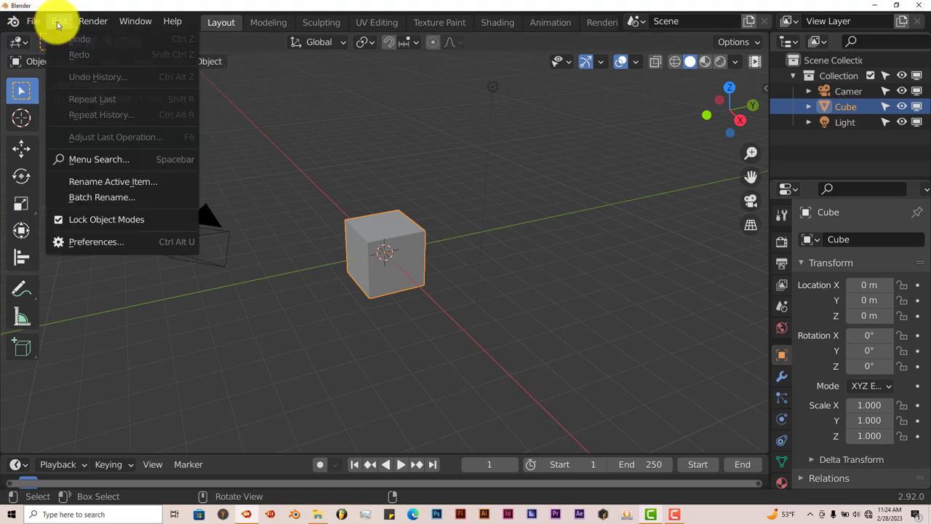
click(99, 242)
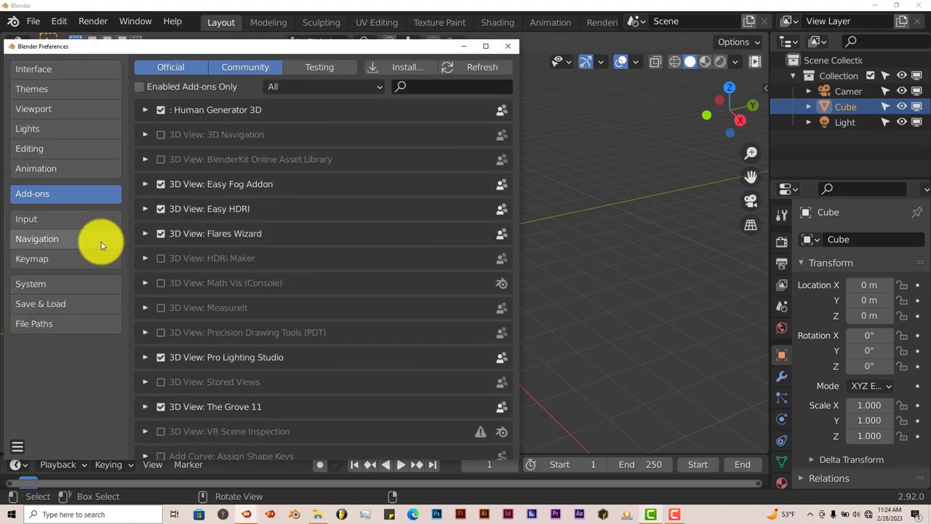
click(407, 67)
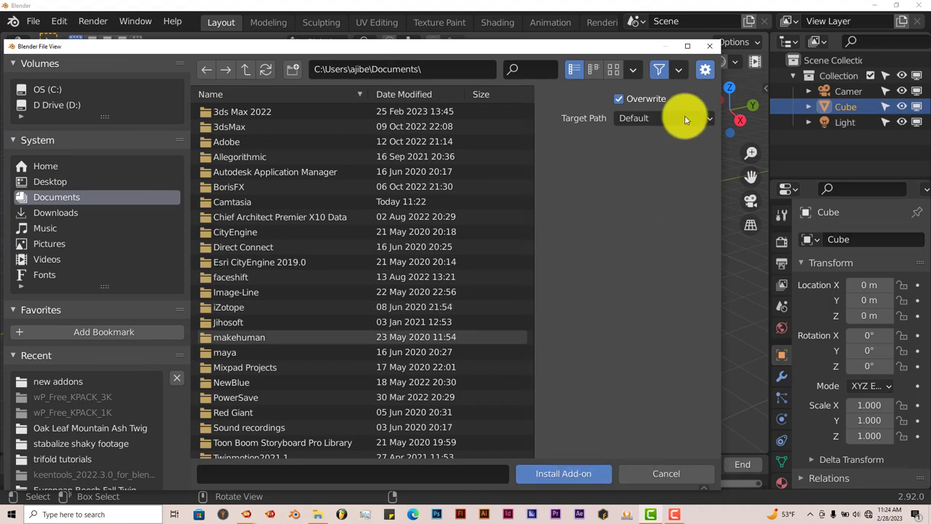
click(709, 47)
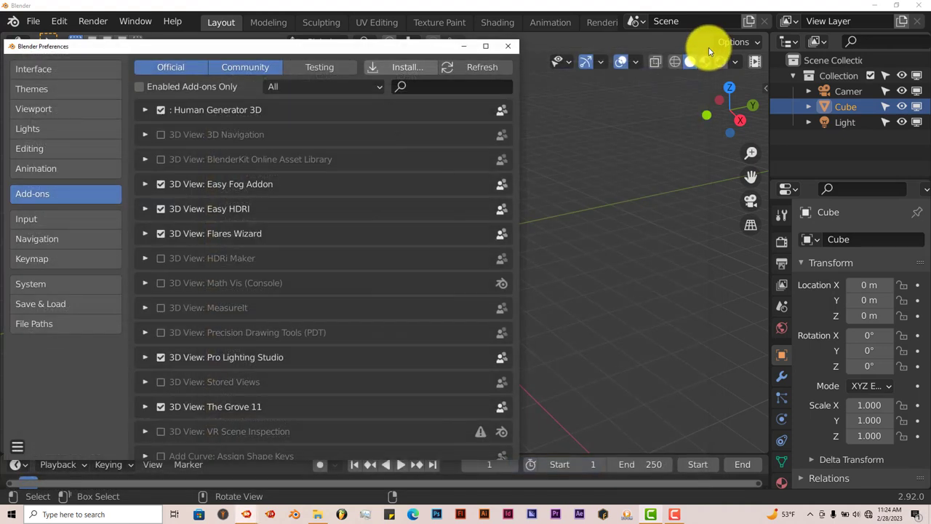
click(455, 88)
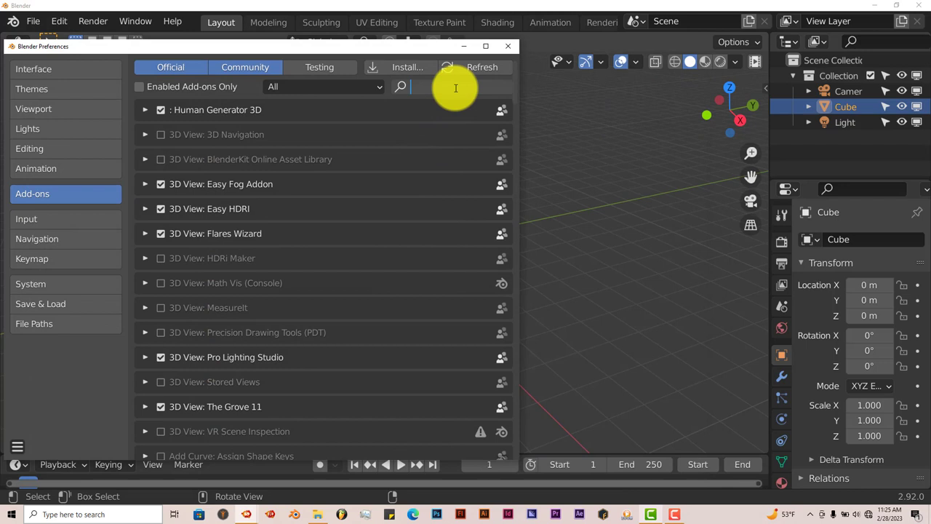
text(gro)
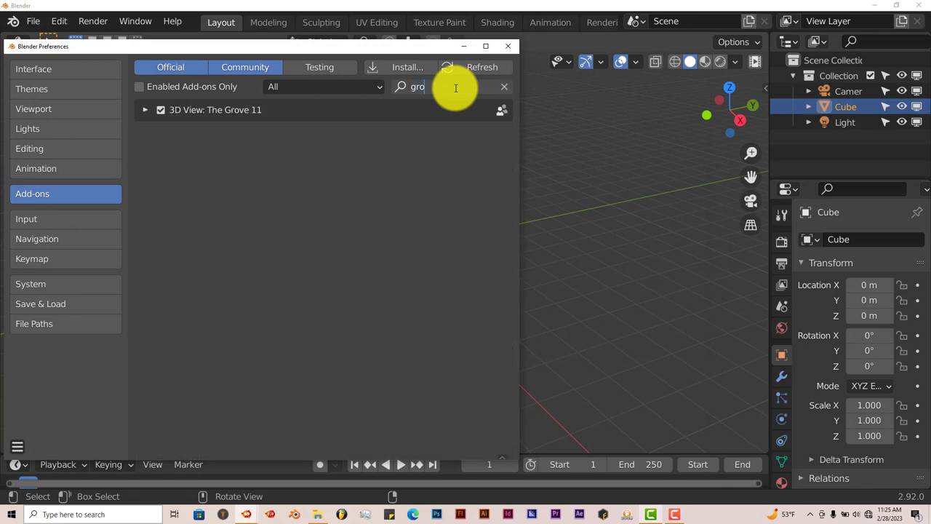
click(144, 110)
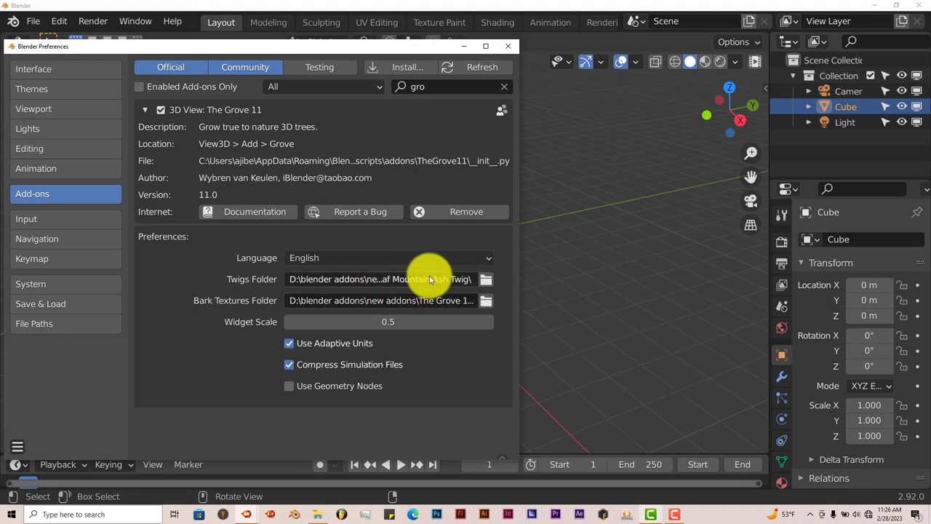
Step: Set The Grove's Twigs Folder to the European Beech Fall Twig folder
click(484, 281)
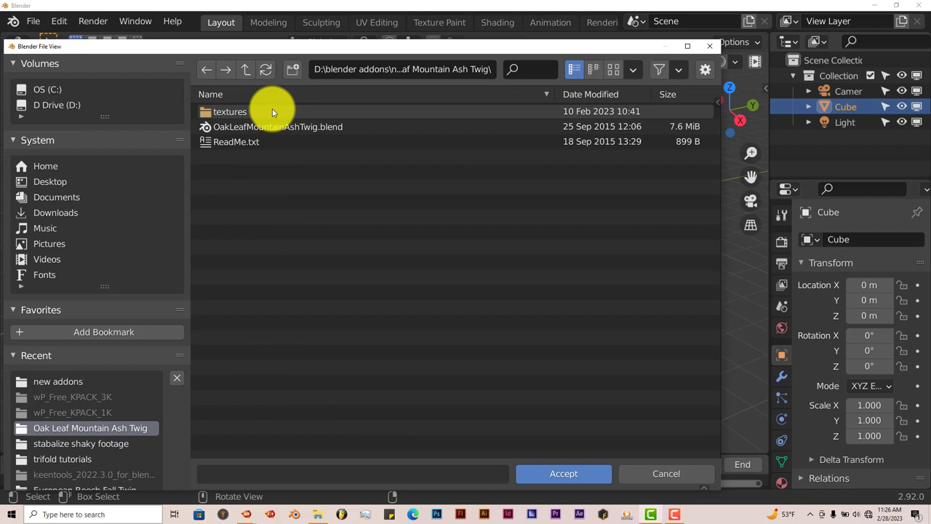
click(247, 69)
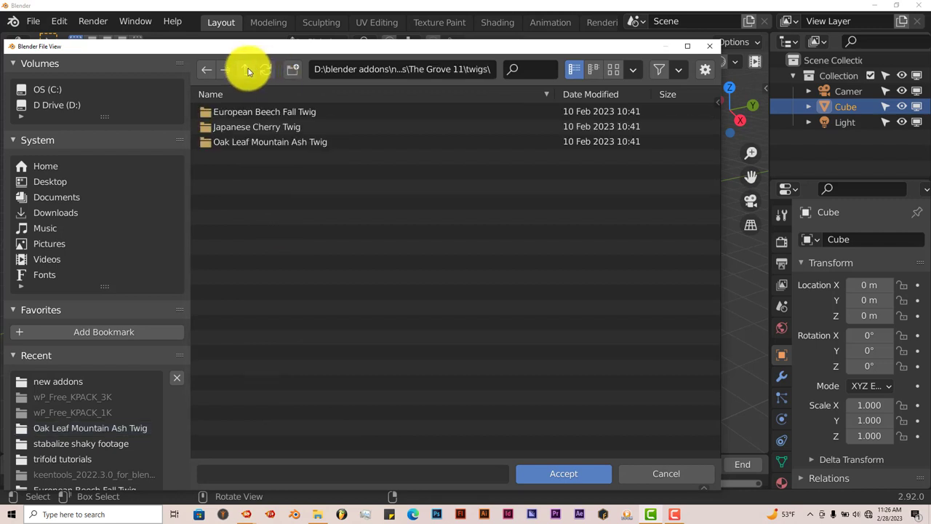
click(272, 113)
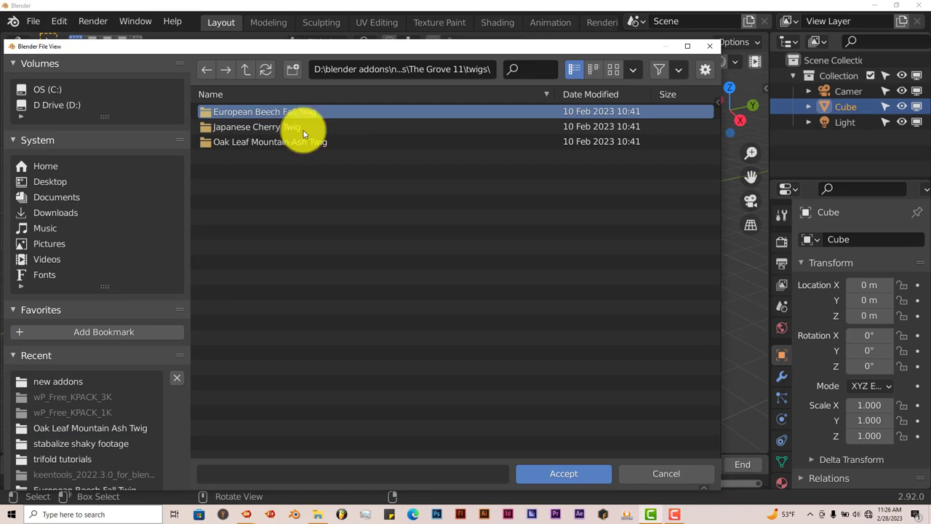
click(547, 475)
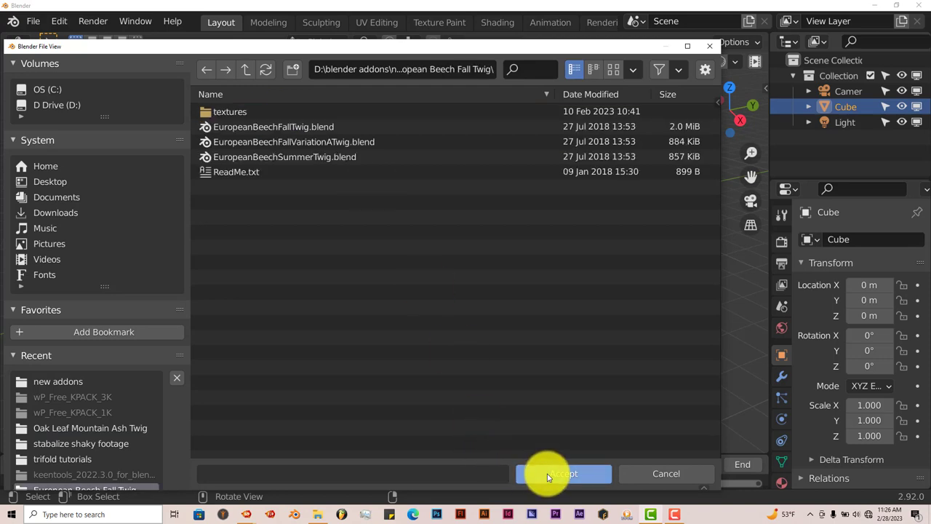
click(547, 474)
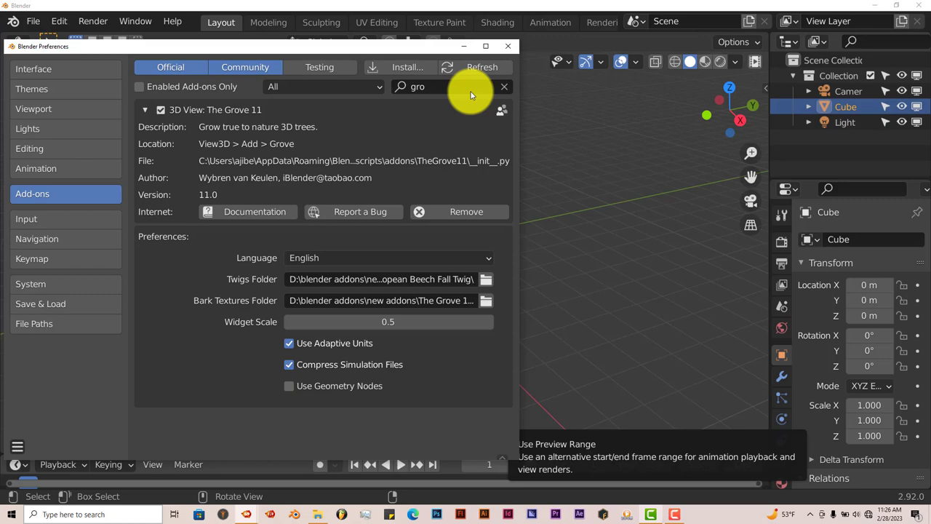
Step: Close Preferences, delete the default cube, and show the viewport sidebar
click(508, 45)
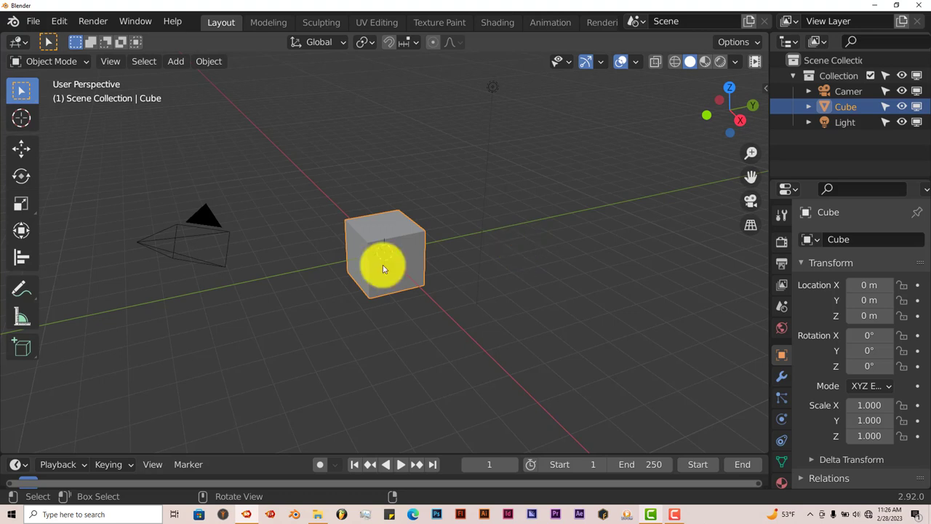
scroll(383, 270, up, 3)
key(Delete)
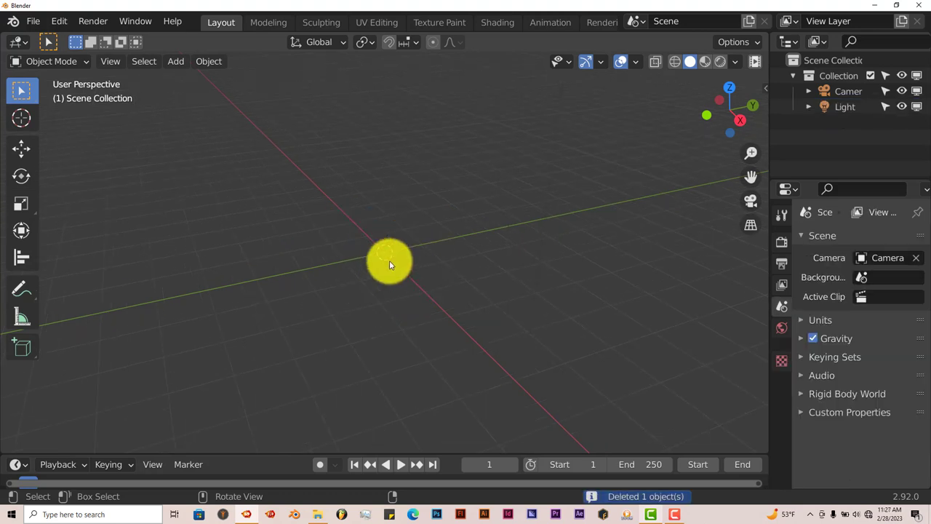
click(766, 88)
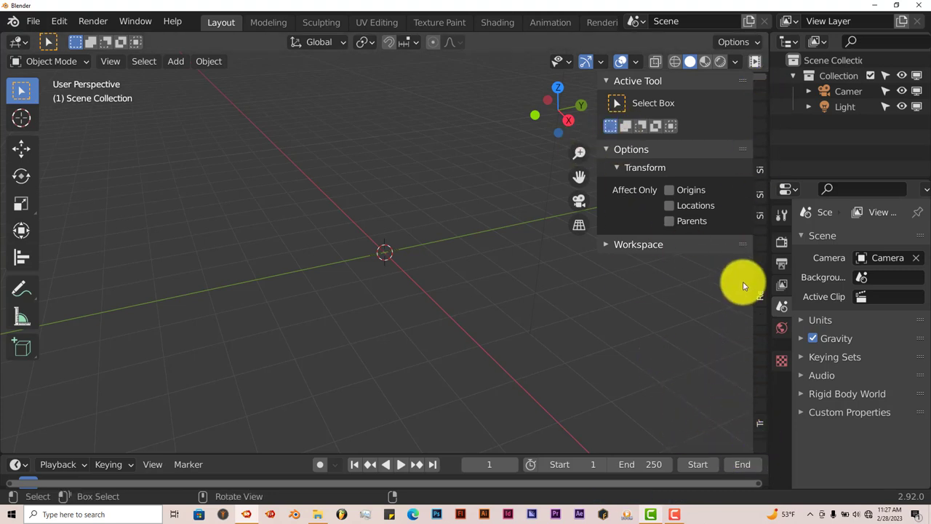
Step: Add a new Grove tree from The Grove tab and give it European Beech Summer twigs
click(759, 447)
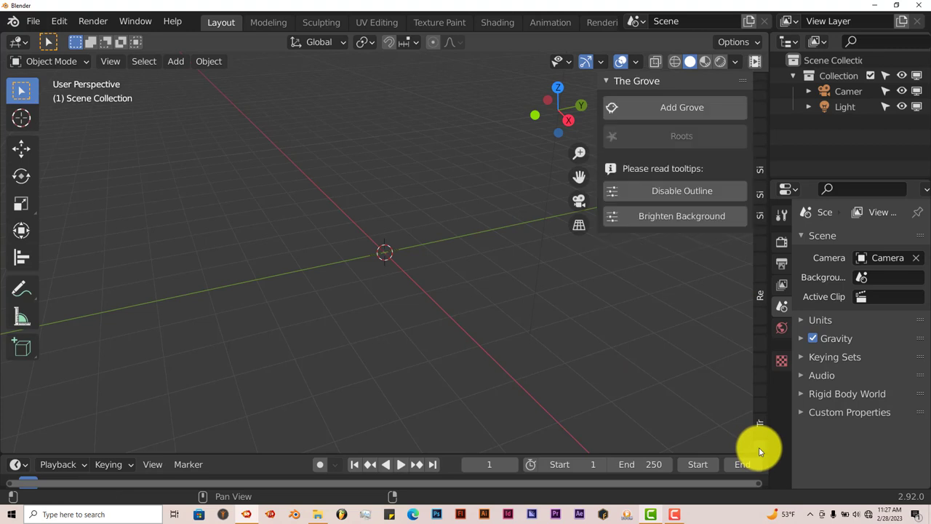
click(682, 112)
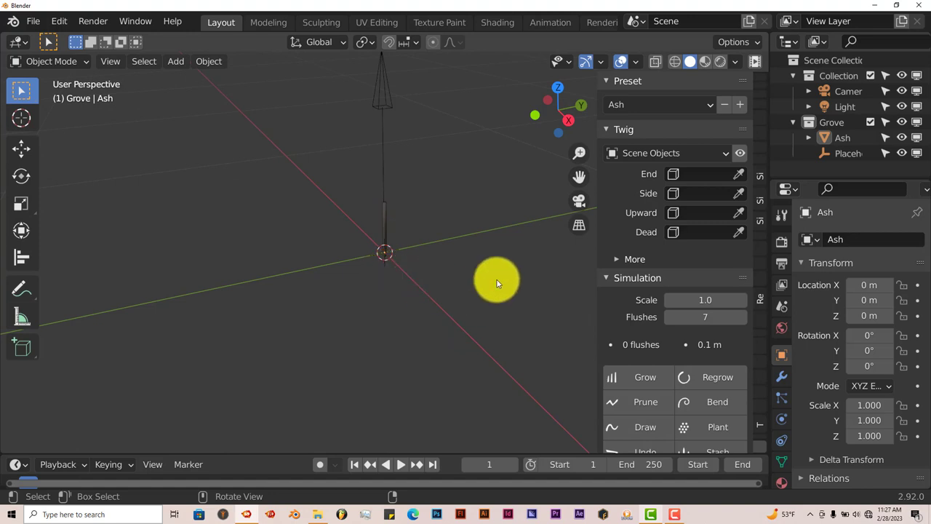
click(625, 104)
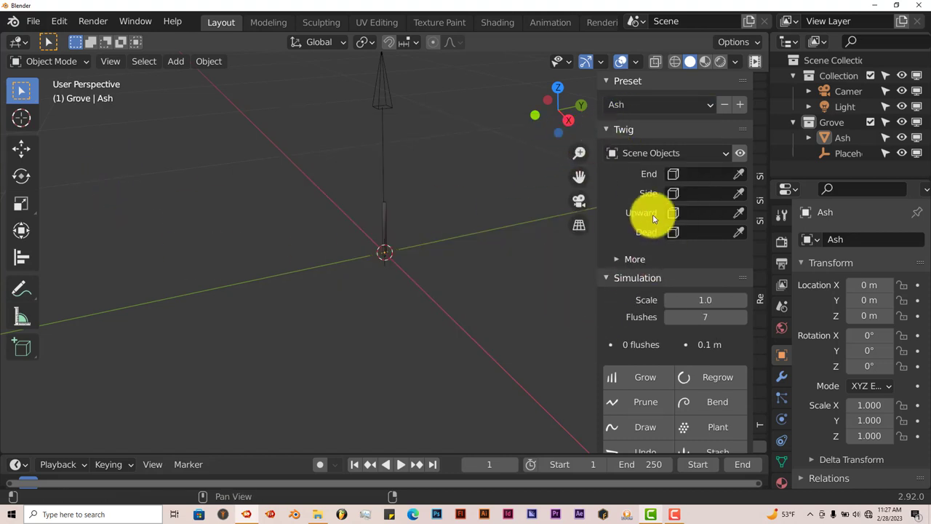
click(725, 156)
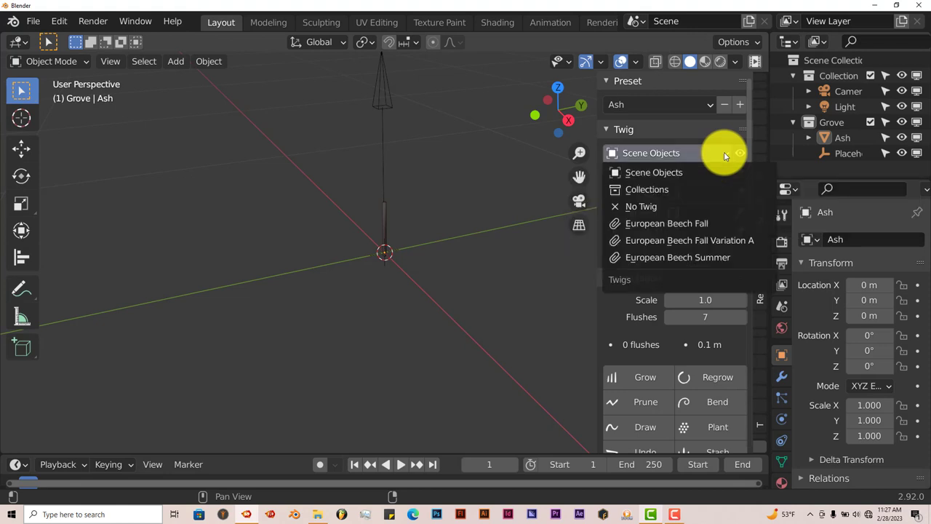
click(703, 257)
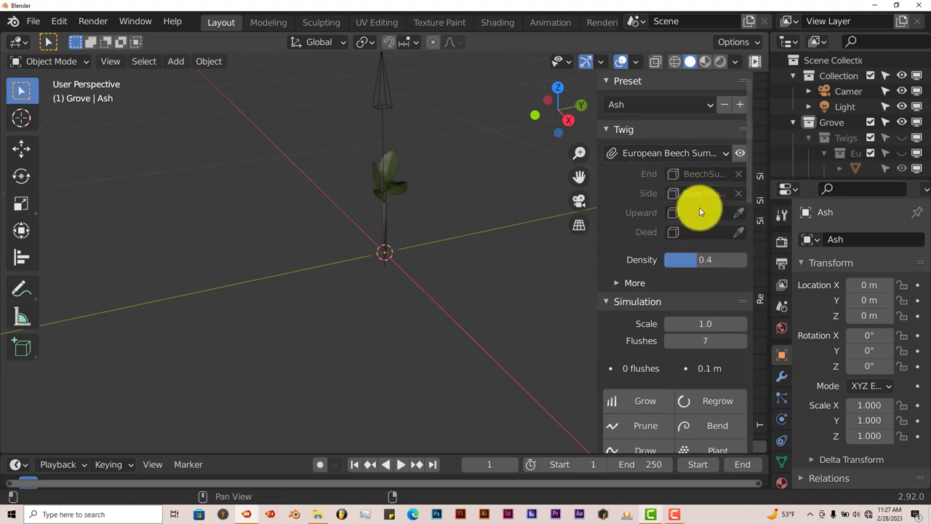
Step: Adjust the twig density and grow the tree through 7 flushes to 3.5 m
click(664, 259)
drag(684, 260, 828, 260)
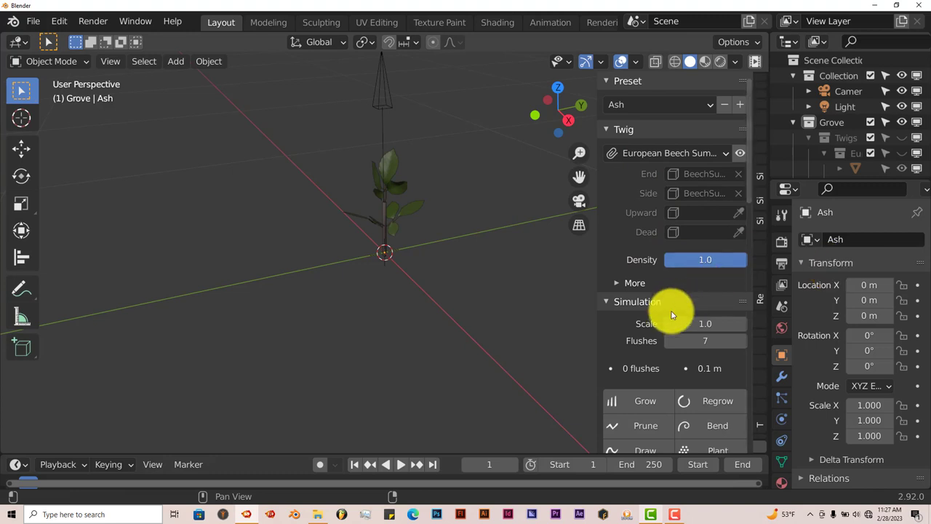
scroll(652, 313, down, 4)
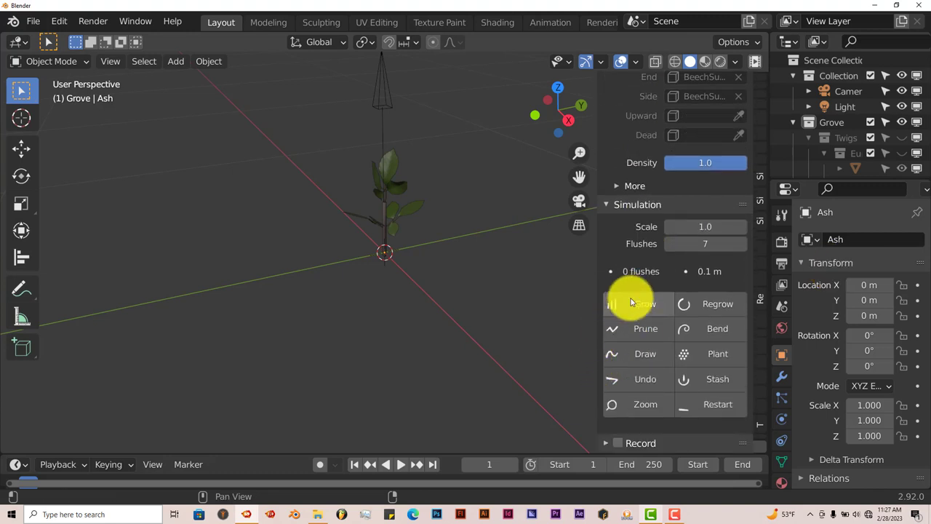
click(632, 303)
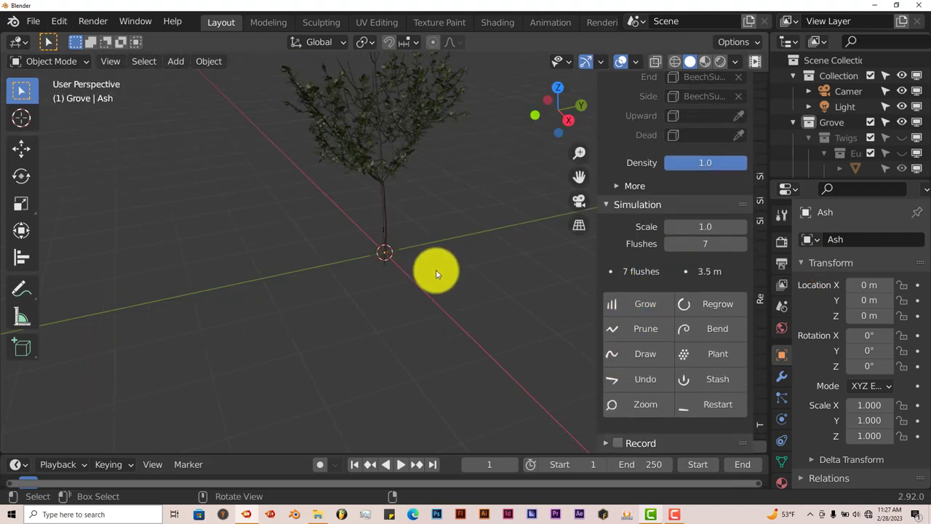
middle_drag(436, 274, 529, 229)
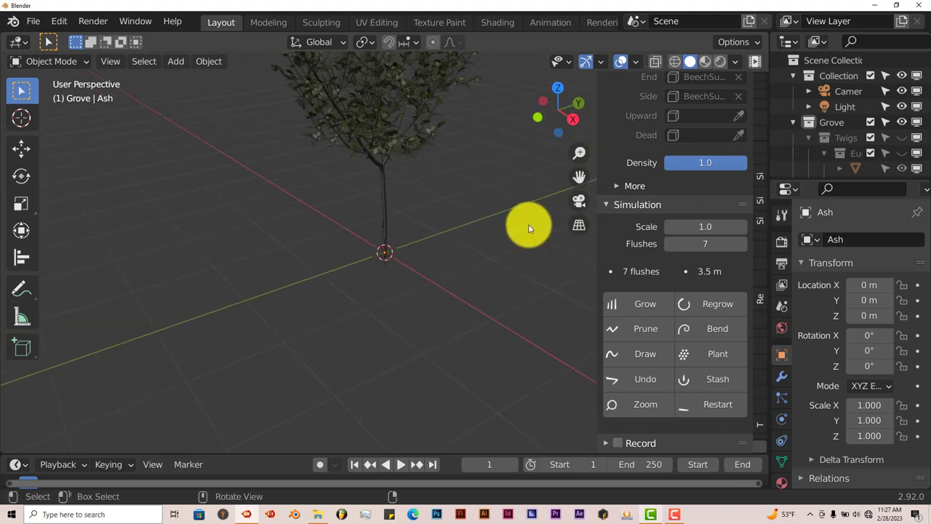
middle_drag(578, 175, 470, 249)
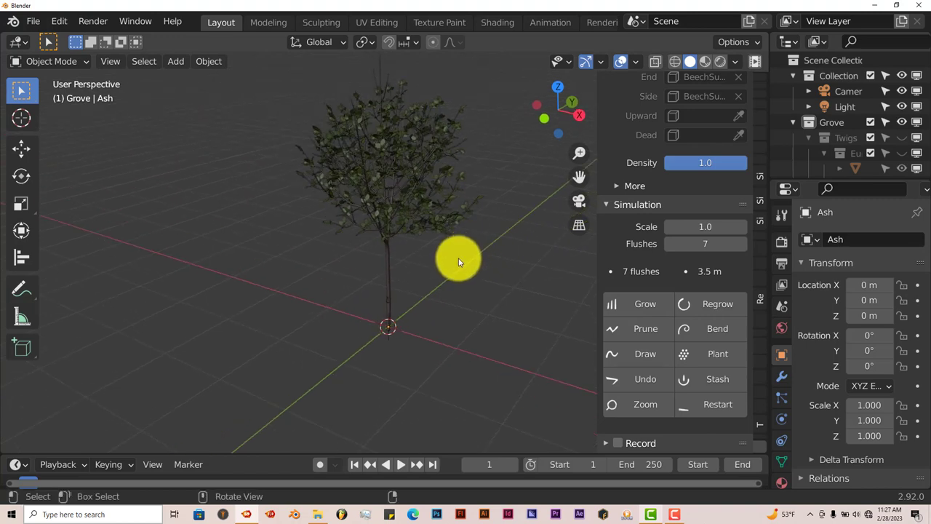
middle_drag(458, 260, 458, 262)
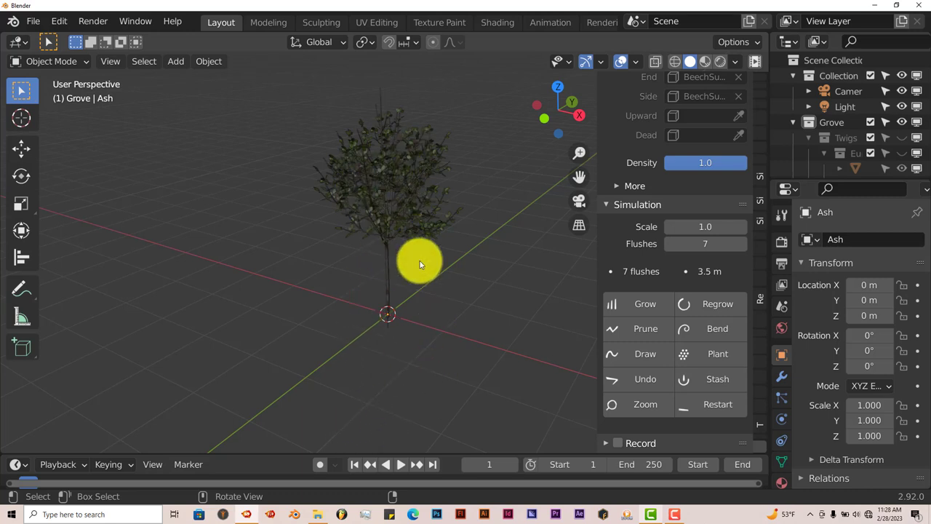
Step: In Draw mode, sketch strokes to grow a taller leader and fill the upper crown
click(637, 354)
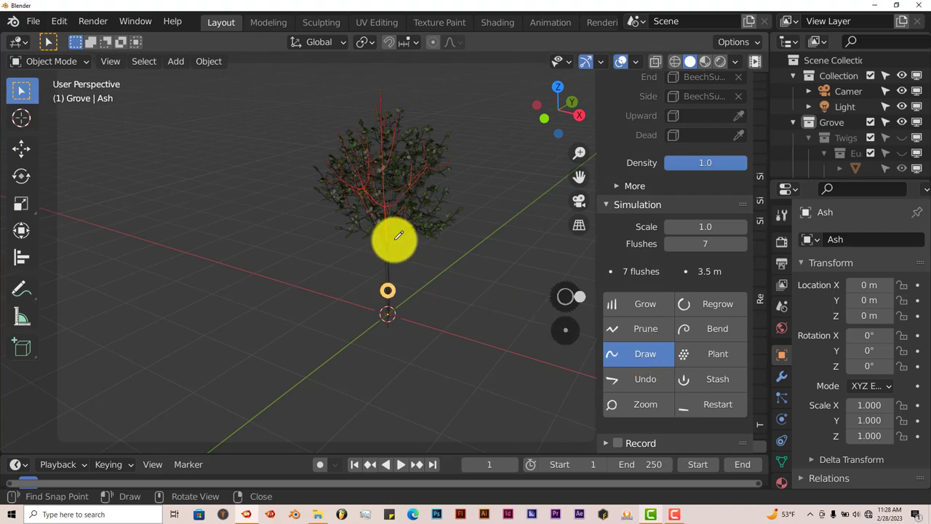
mouse_move(404, 251)
mouse_down()
mouse_move(353, 157)
mouse_move(393, 164)
mouse_move(415, 220)
mouse_move(383, 125)
mouse_move(377, 161)
mouse_move(412, 245)
mouse_move(396, 163)
mouse_move(389, 170)
mouse_move(431, 161)
mouse_move(470, 181)
mouse_up()
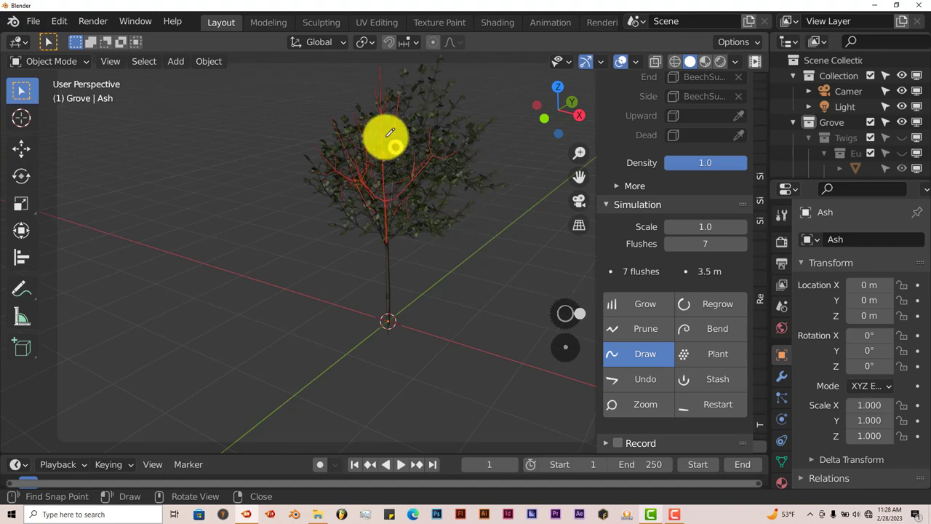
mouse_move(385, 138)
mouse_down()
mouse_move(333, 107)
mouse_move(273, 94)
mouse_up()
middle_drag(424, 262, 395, 264)
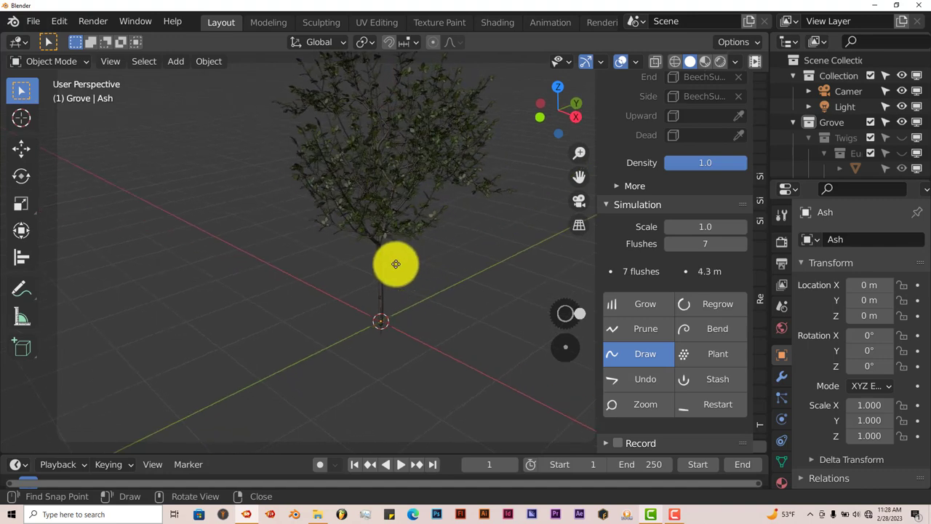
mouse_move(396, 264)
mouse_down()
mouse_move(358, 142)
mouse_move(276, 150)
mouse_up()
middle_drag(395, 277, 367, 287)
drag(362, 181, 462, 215)
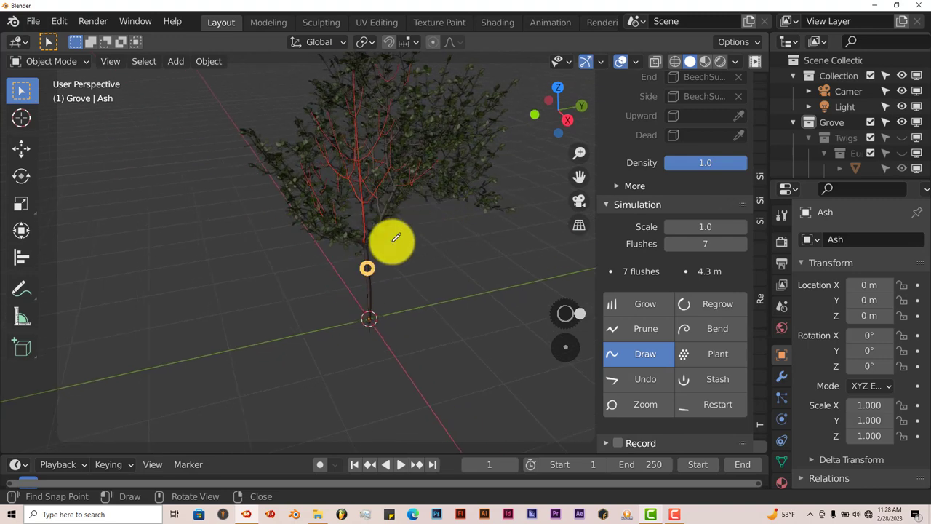
middle_drag(391, 243, 469, 246)
mouse_move(377, 148)
mouse_down()
mouse_move(308, 171)
mouse_move(307, 185)
mouse_up()
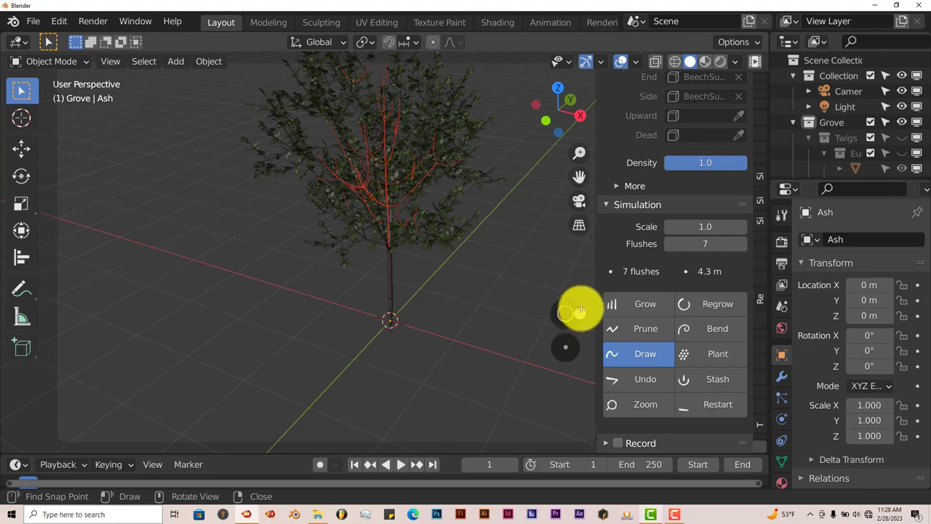
Step: From several orbiting angles, draw more branches leftward and rightward from the trunk
mouse_move(578, 312)
mouse_down()
mouse_move(597, 306)
mouse_move(591, 321)
mouse_up()
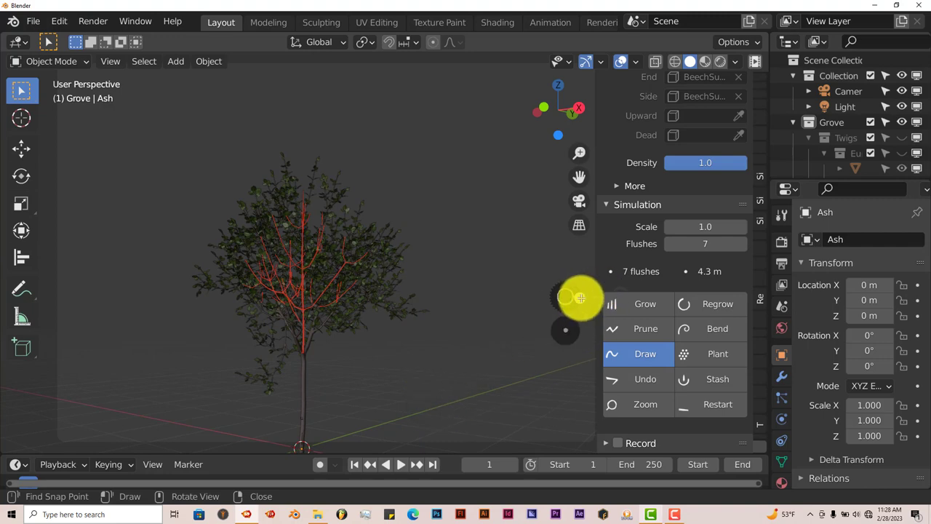
drag(577, 302, 596, 291)
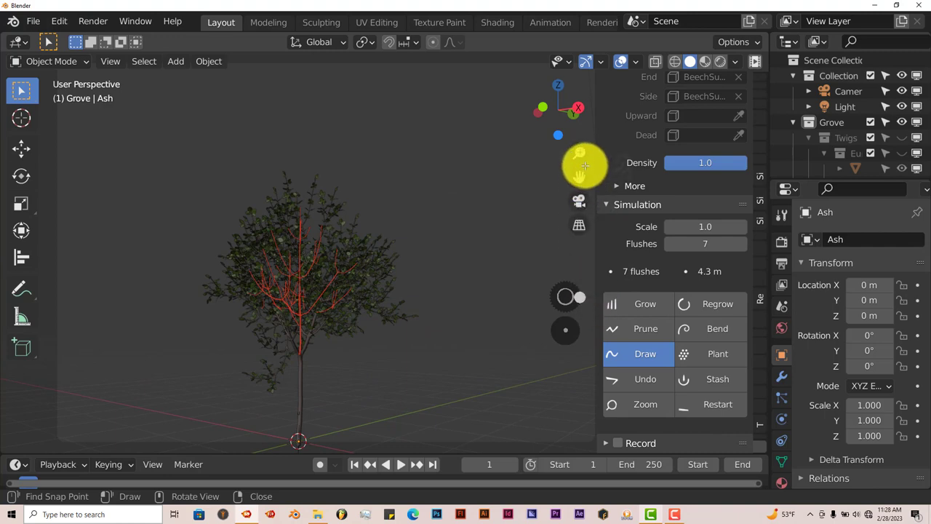
middle_drag(385, 291, 435, 322)
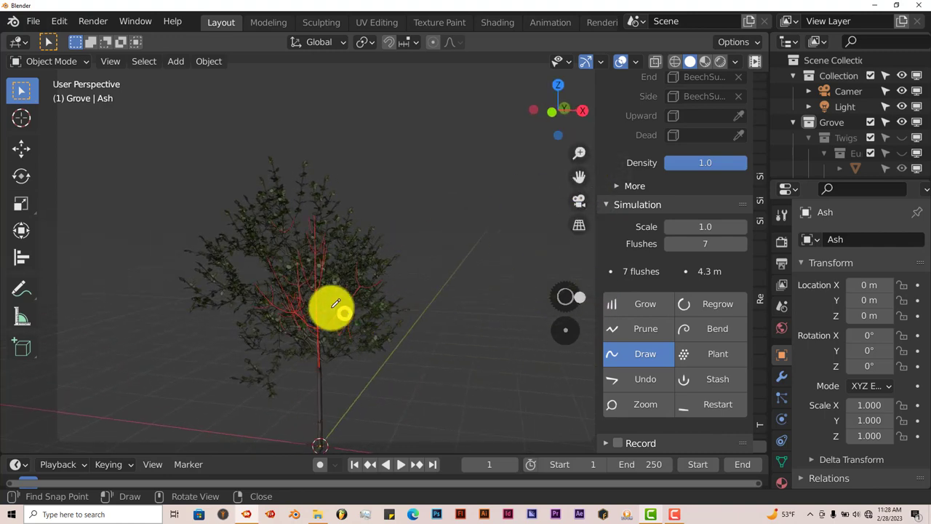
drag(249, 314, 251, 314)
mouse_move(332, 307)
middle_down()
mouse_move(316, 328)
mouse_move(324, 281)
middle_up()
drag(422, 295, 421, 296)
mouse_move(306, 327)
middle_down()
mouse_move(400, 301)
mouse_move(424, 312)
mouse_move(371, 305)
middle_up()
drag(371, 305, 306, 354)
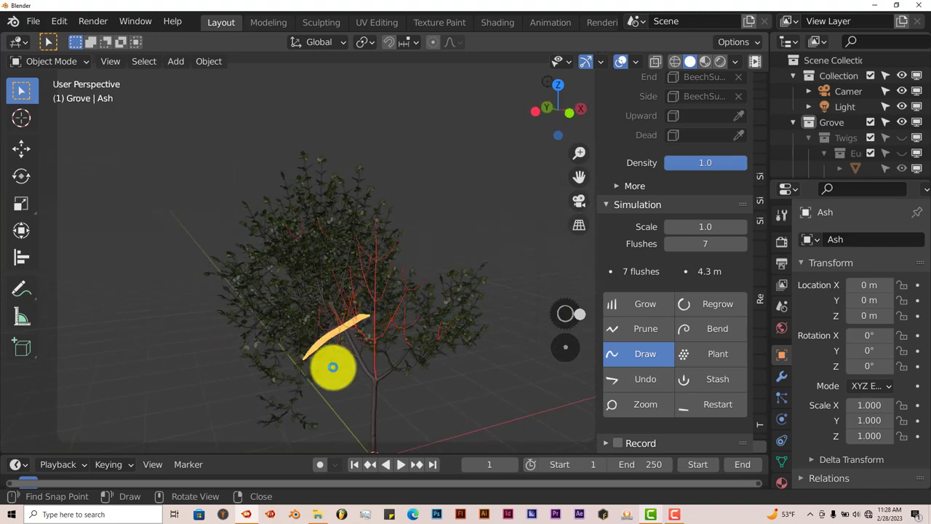
middle_drag(312, 366, 285, 362)
drag(325, 339, 246, 354)
mouse_move(369, 378)
middle_down()
mouse_move(289, 395)
mouse_move(326, 323)
middle_up()
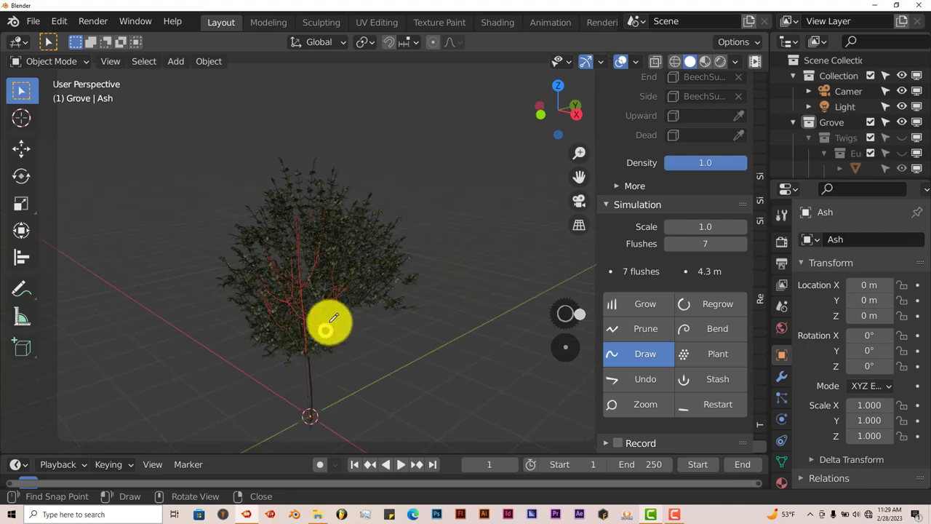
drag(320, 311, 407, 318)
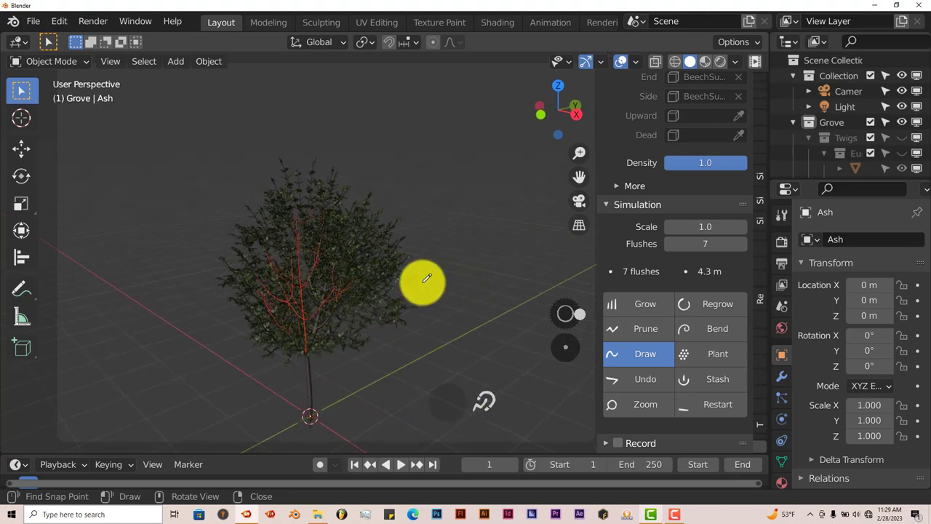
mouse_move(424, 279)
middle_down()
mouse_move(382, 303)
mouse_move(420, 302)
middle_up()
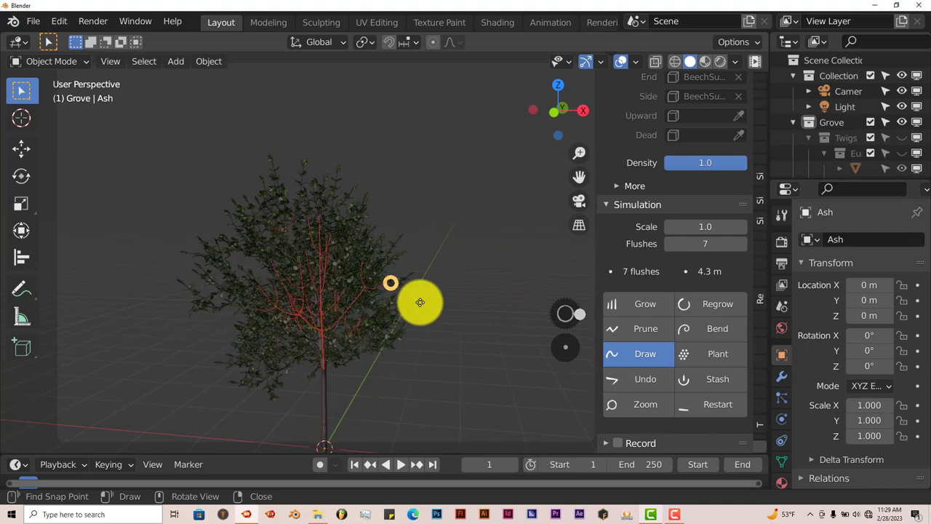
Step: Exit Draw mode and inspect the 4.3 m tree's forked trunk and crown from around it
click(564, 347)
middle_drag(341, 377, 437, 379)
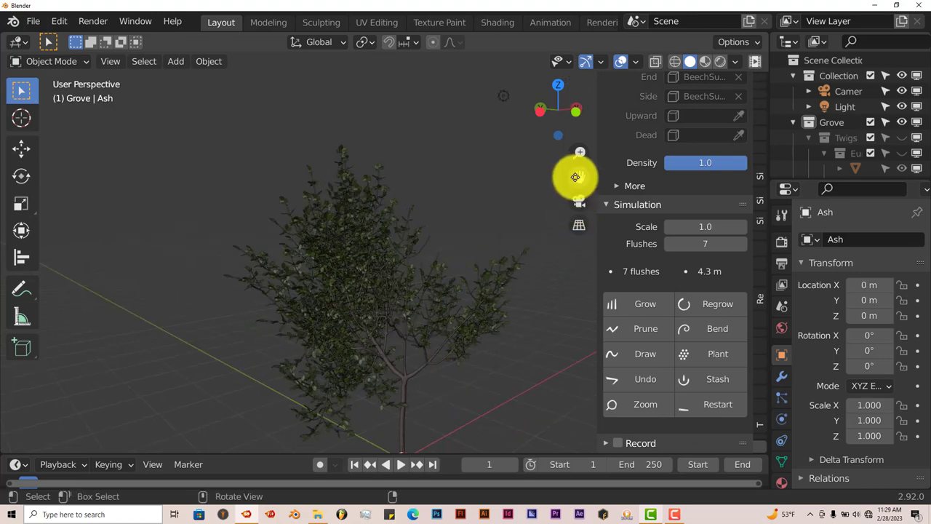
drag(578, 177, 496, 321)
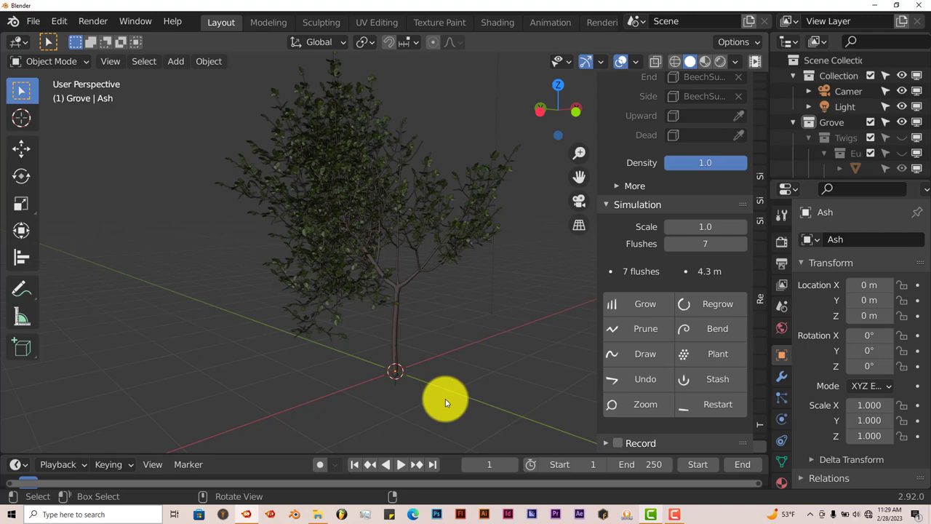
middle_drag(443, 362, 459, 377)
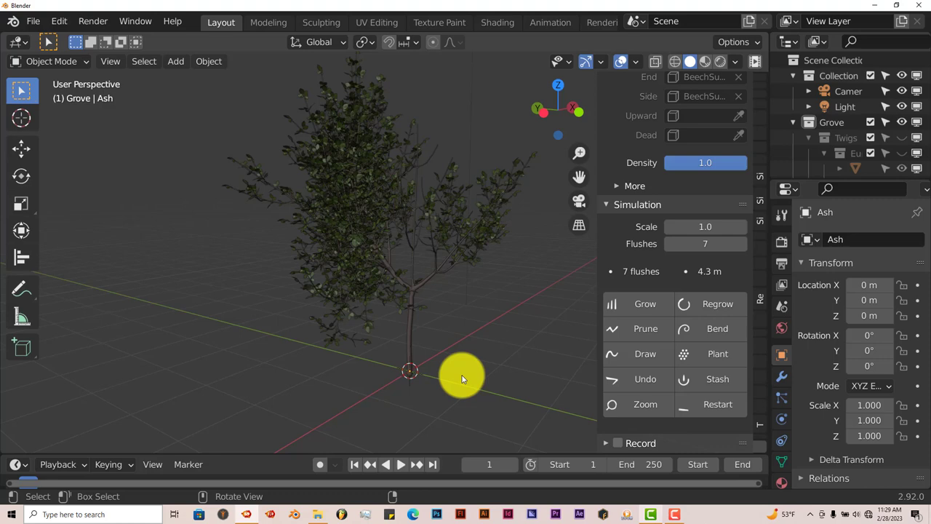
scroll(461, 378, up, 2)
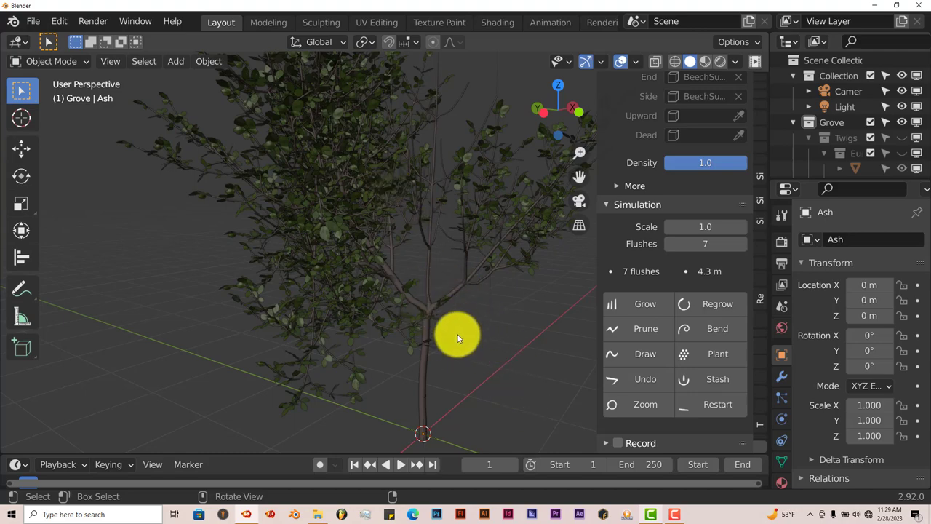
mouse_move(458, 337)
middle_down()
mouse_move(468, 360)
mouse_move(456, 332)
middle_up()
middle_drag(447, 395, 454, 401)
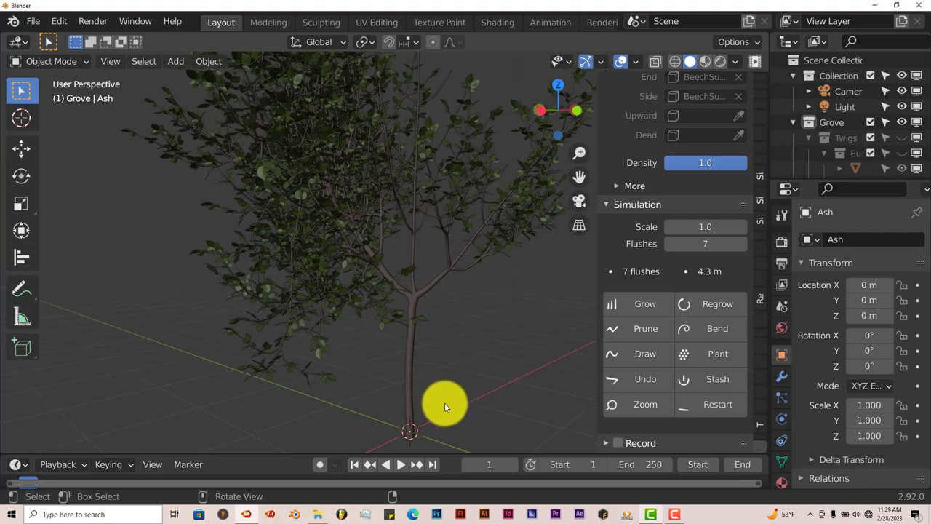
Step: Prune away branches on the right and left of the trunk, then exit Prune mode
click(630, 331)
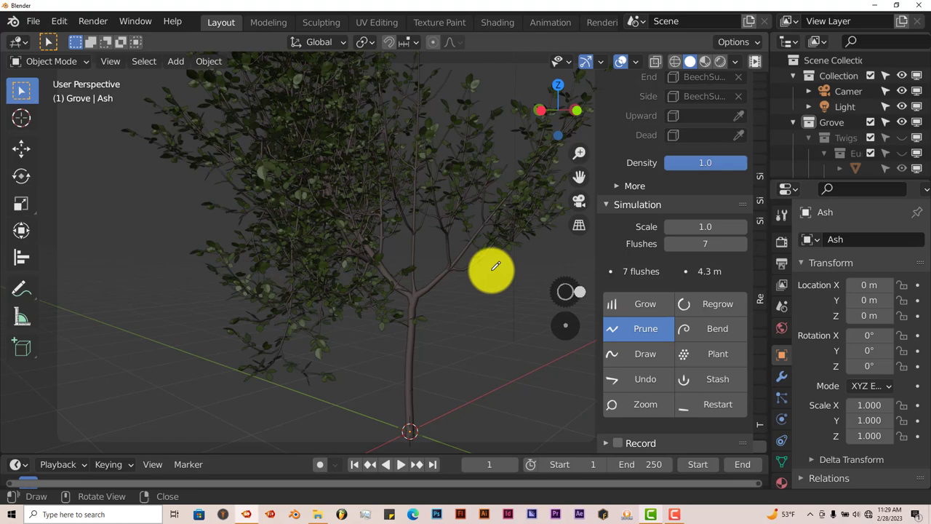
drag(438, 261, 474, 297)
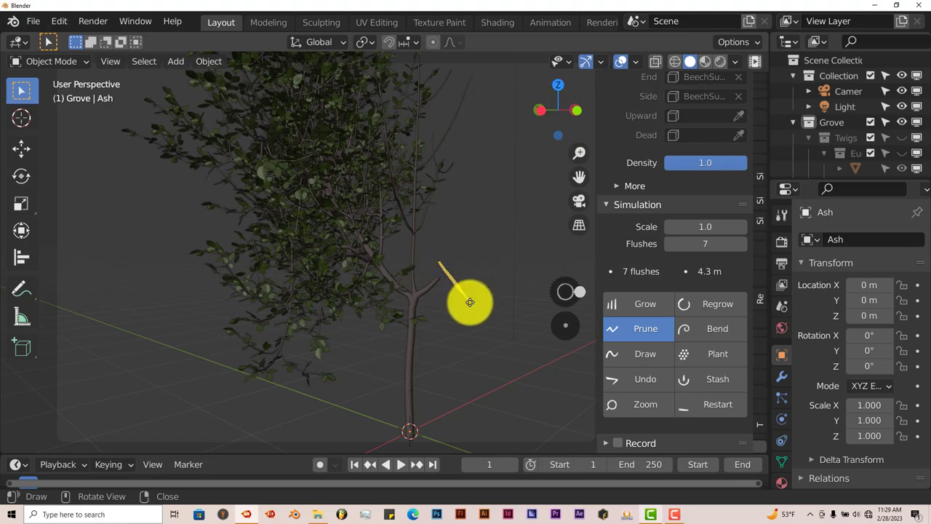
mouse_move(471, 302)
middle_down()
mouse_move(422, 322)
mouse_move(361, 322)
mouse_move(322, 264)
middle_up()
drag(301, 216, 351, 284)
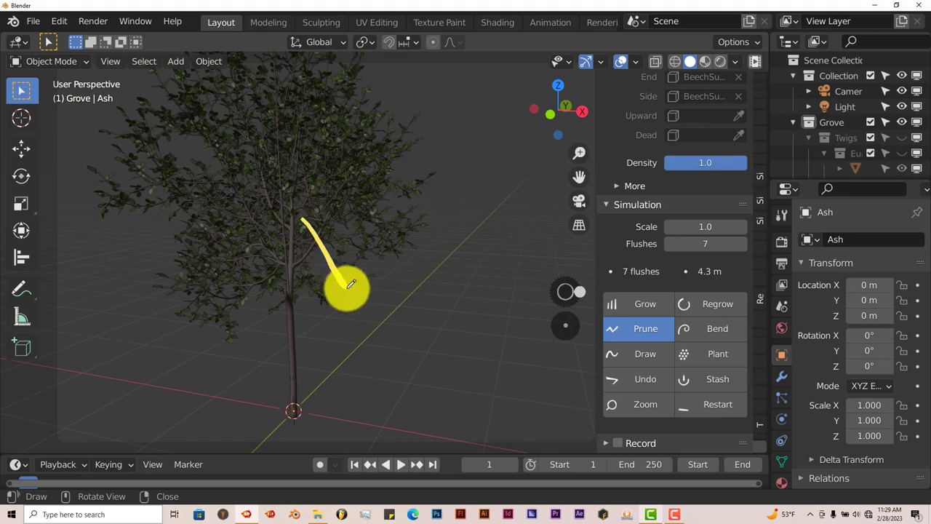
mouse_move(343, 281)
middle_down()
mouse_move(388, 304)
mouse_move(264, 260)
mouse_move(273, 266)
middle_up()
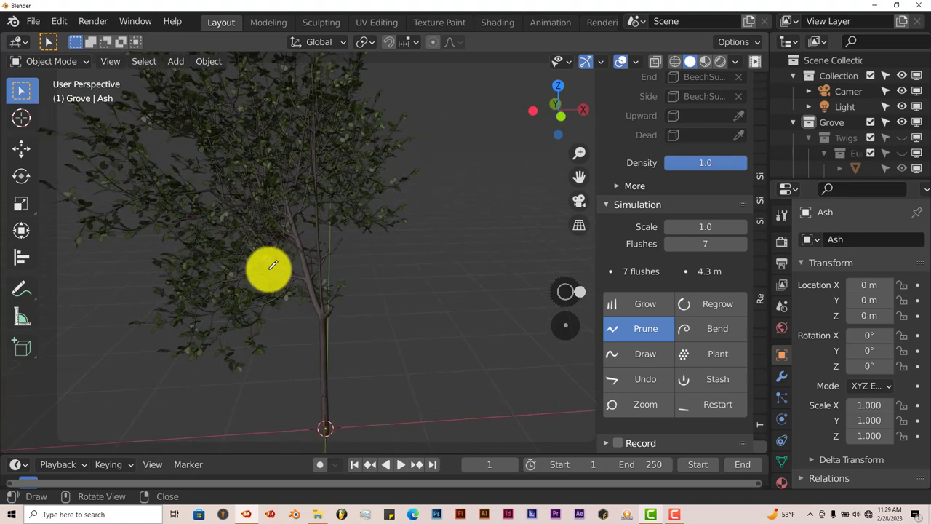
drag(279, 251, 253, 301)
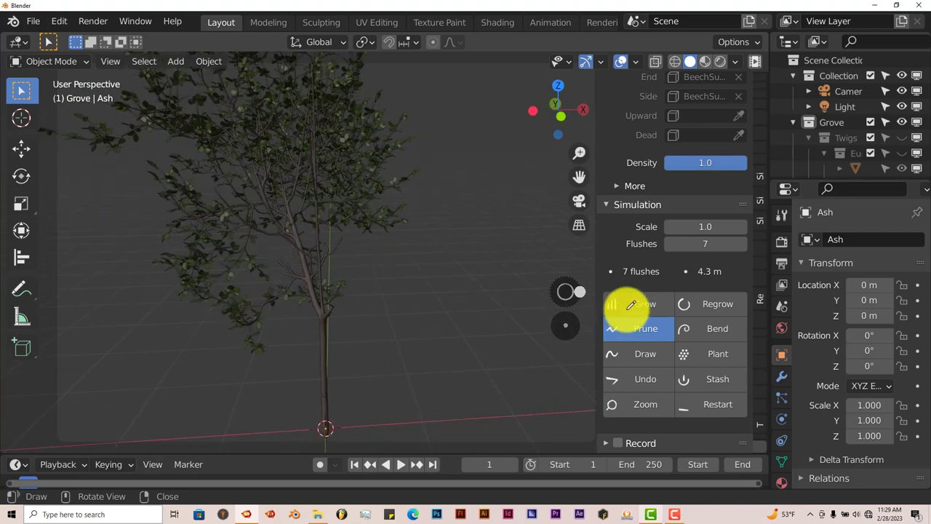
drag(570, 292, 553, 331)
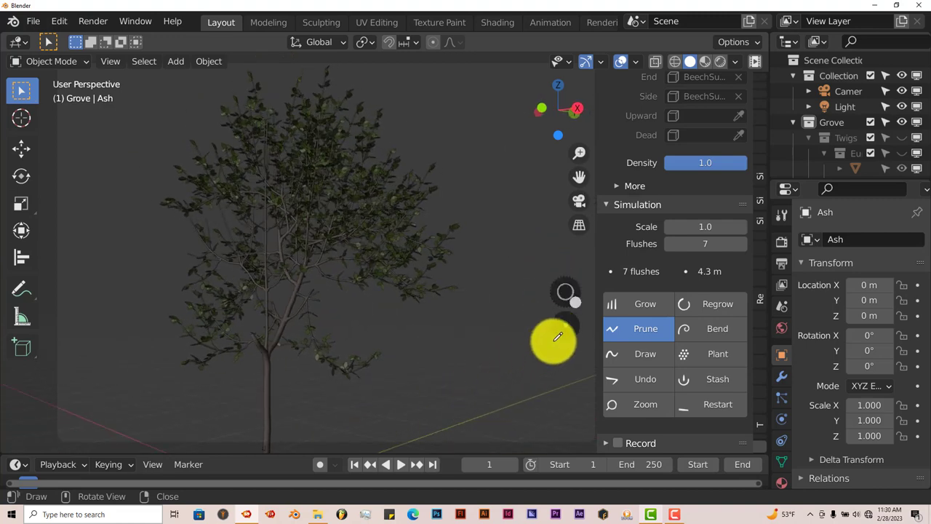
click(567, 325)
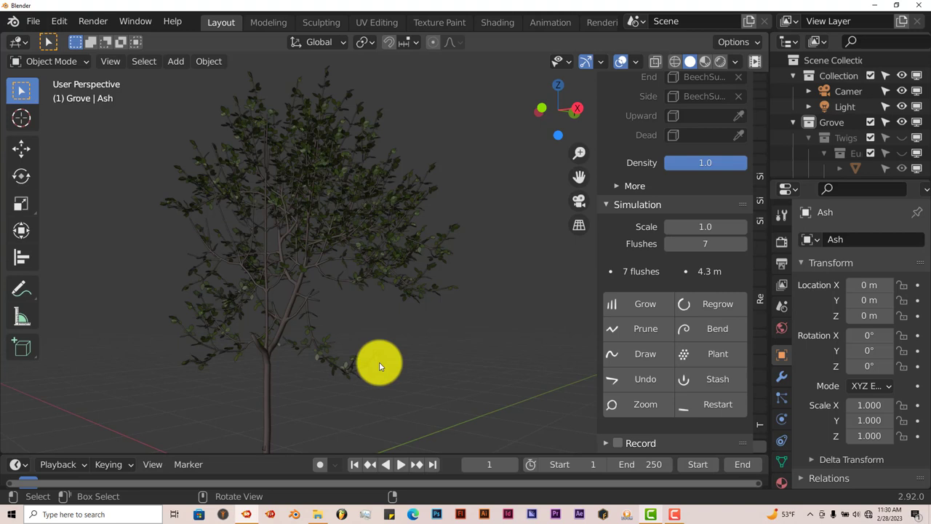
Step: Restart the simulation so the tree drops to 0 flushes and 0.1 m
scroll(636, 360, down, 2)
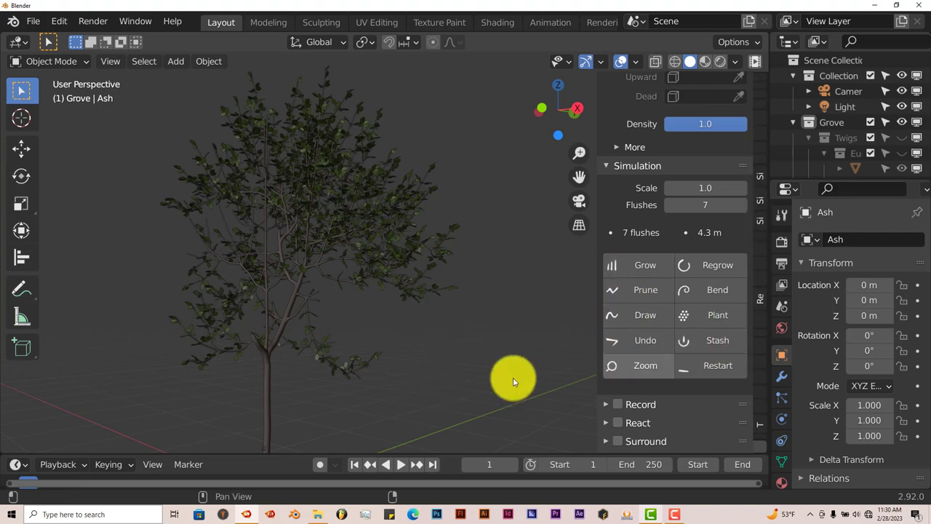
click(719, 367)
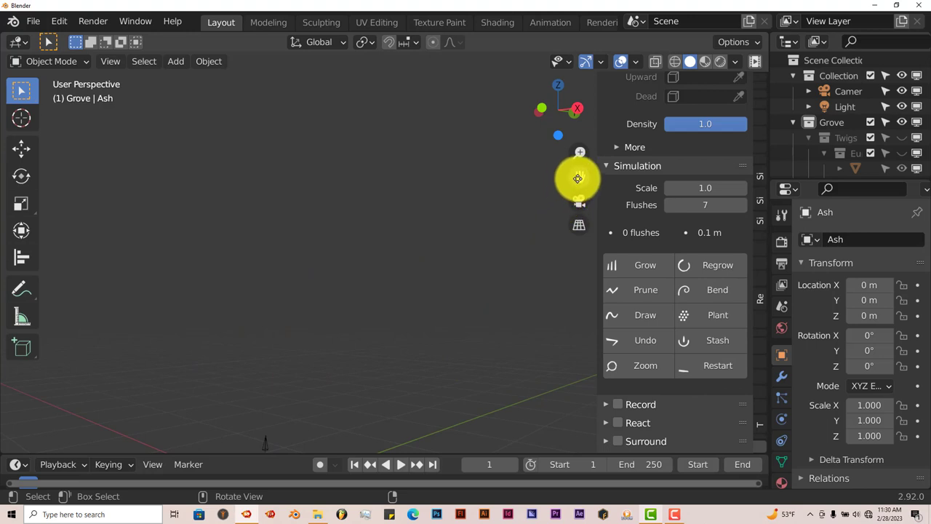
drag(579, 177, 582, 77)
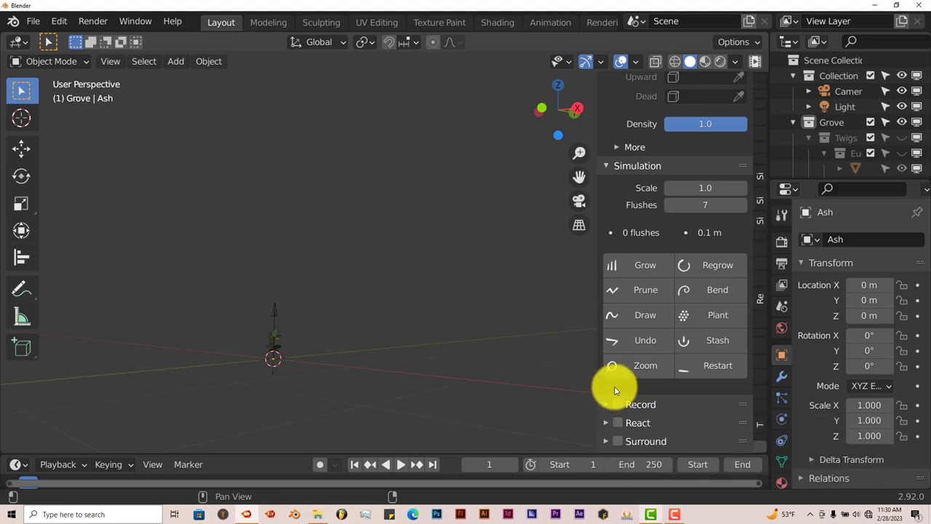
Step: Start a new General scene without saving, delete the default cube, and show The Grove sidebar
click(33, 22)
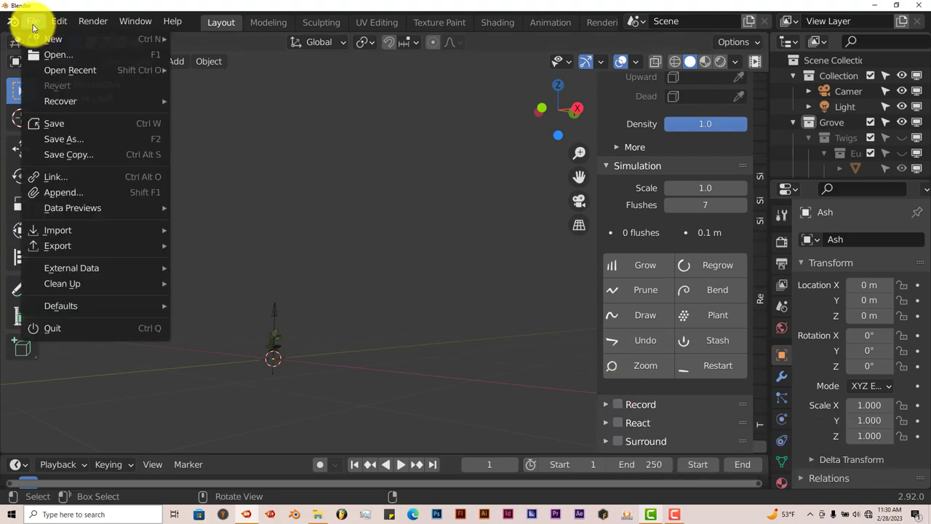
mouse_move(45, 38)
click(184, 40)
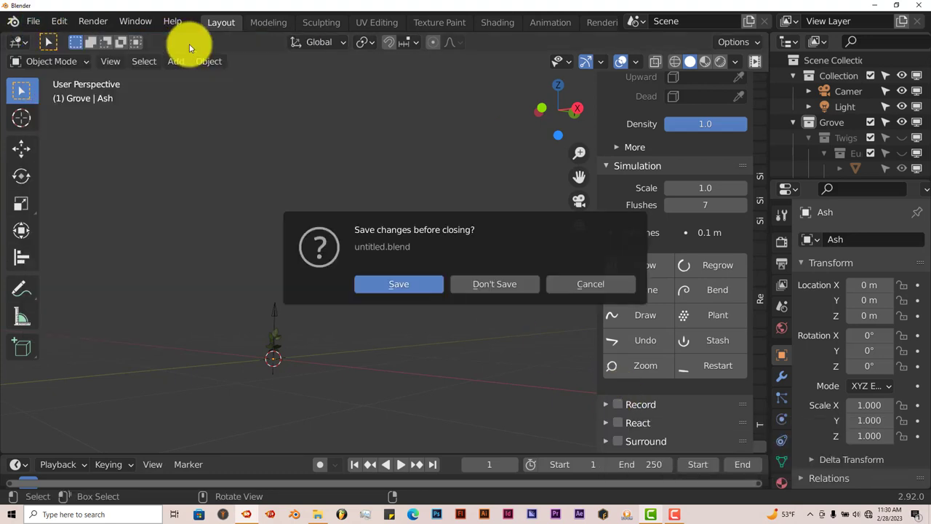
click(475, 286)
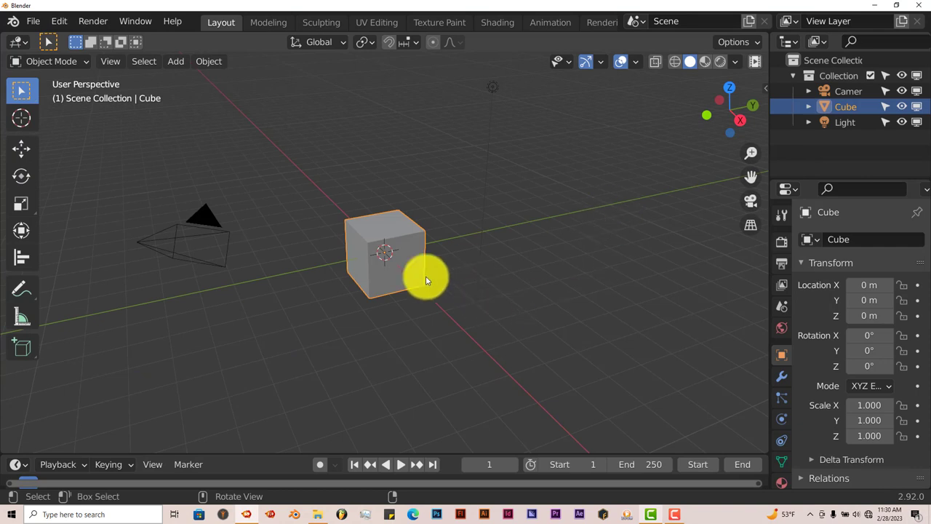
key(Delete)
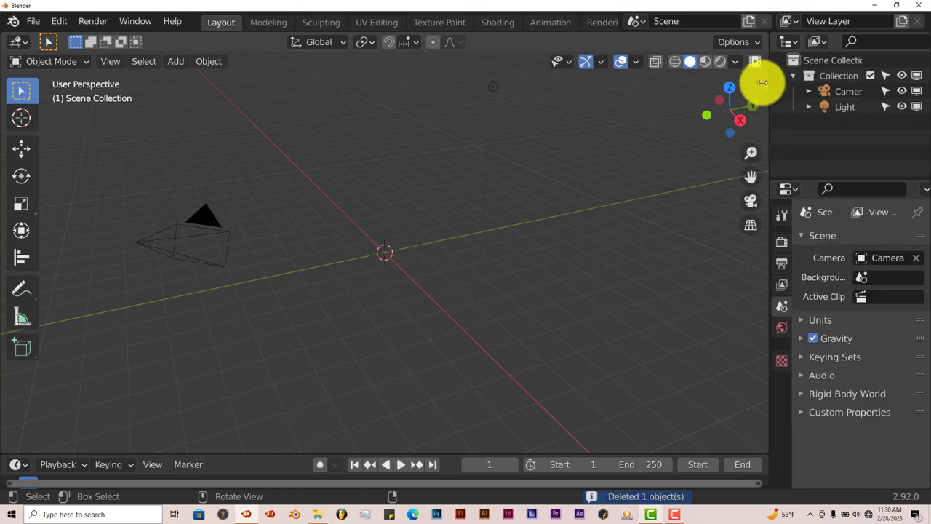
click(763, 91)
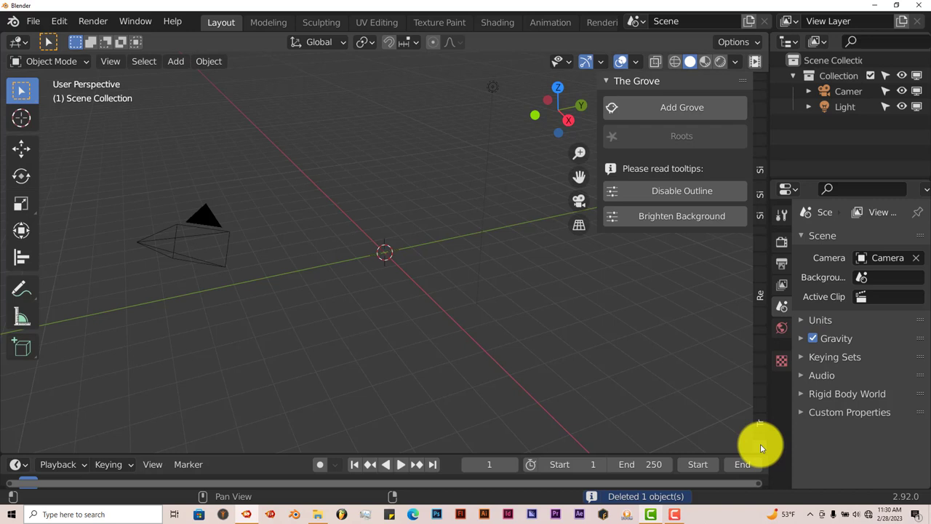
Step: Add a new Grove tree with European Beech Summer twigs at density 1
click(661, 109)
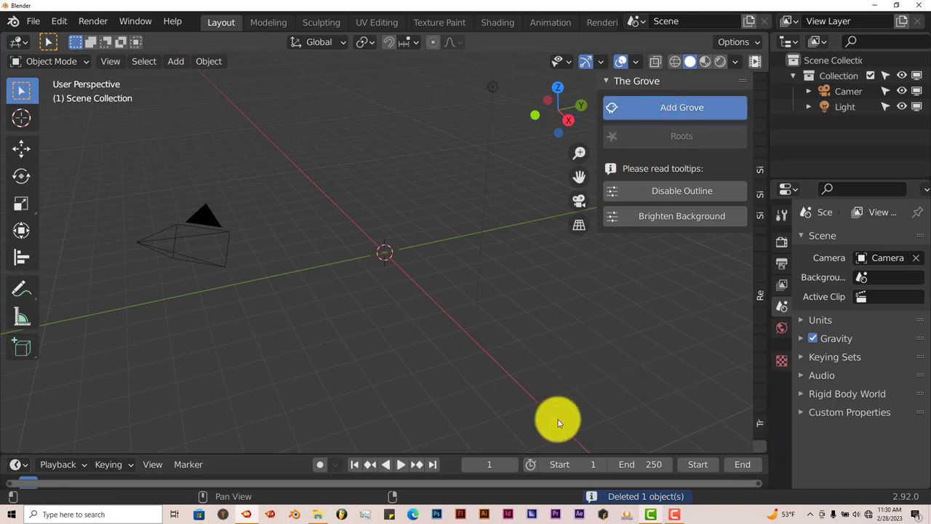
click(713, 154)
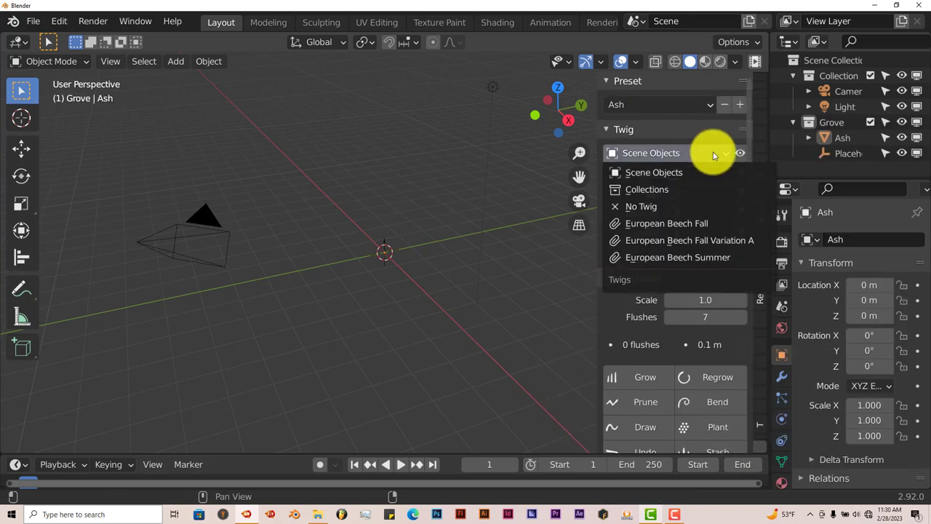
click(695, 257)
click(690, 261)
text(1)
key(Return)
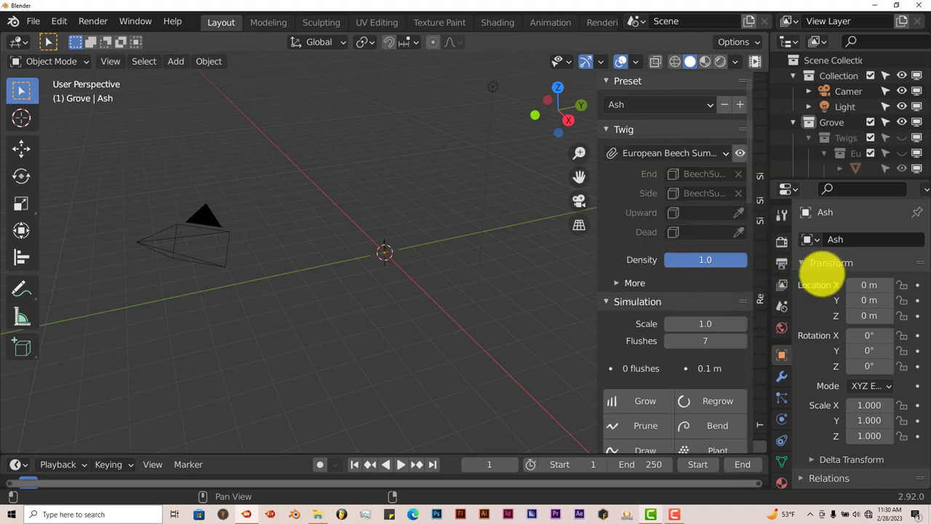
Step: Turn on Record for the tree's growth, checking its interval settings before collapsing them
scroll(705, 369, down, 2)
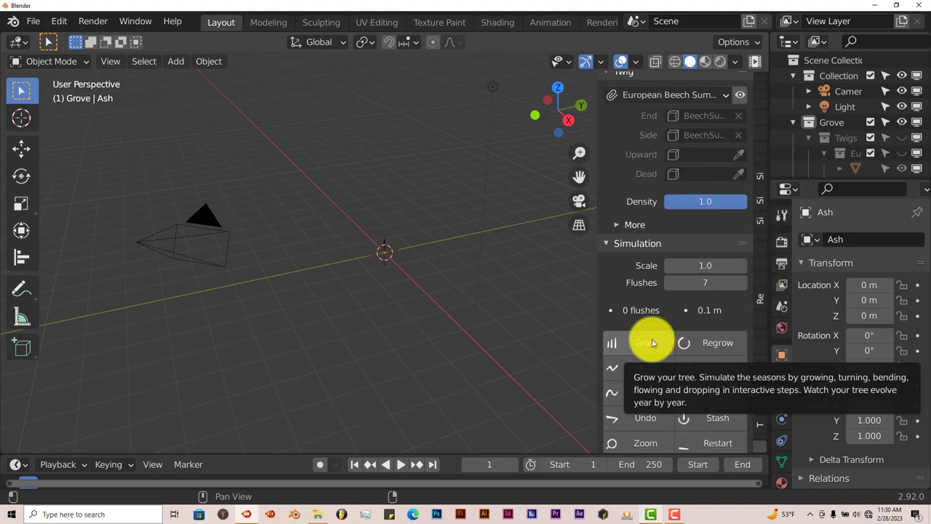
scroll(652, 339, down, 3)
scroll(652, 339, down, 3)
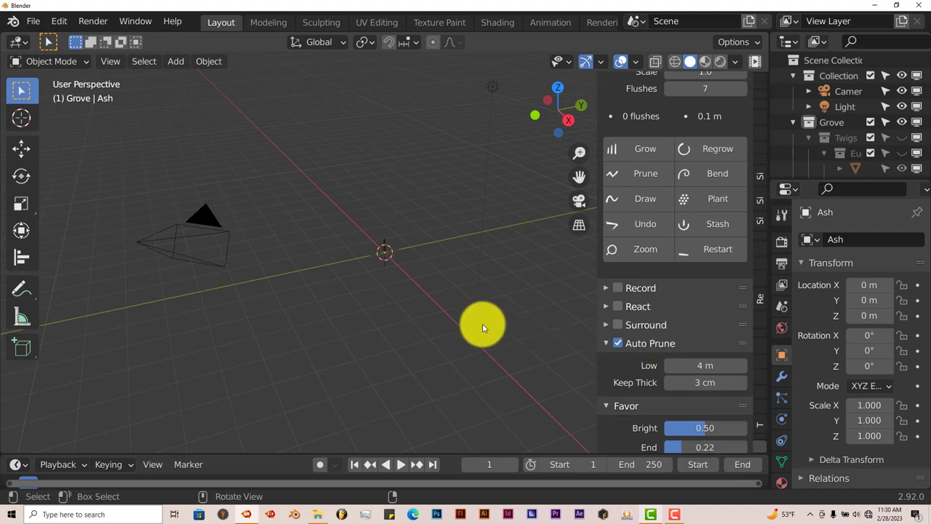
middle_drag(478, 322, 546, 306)
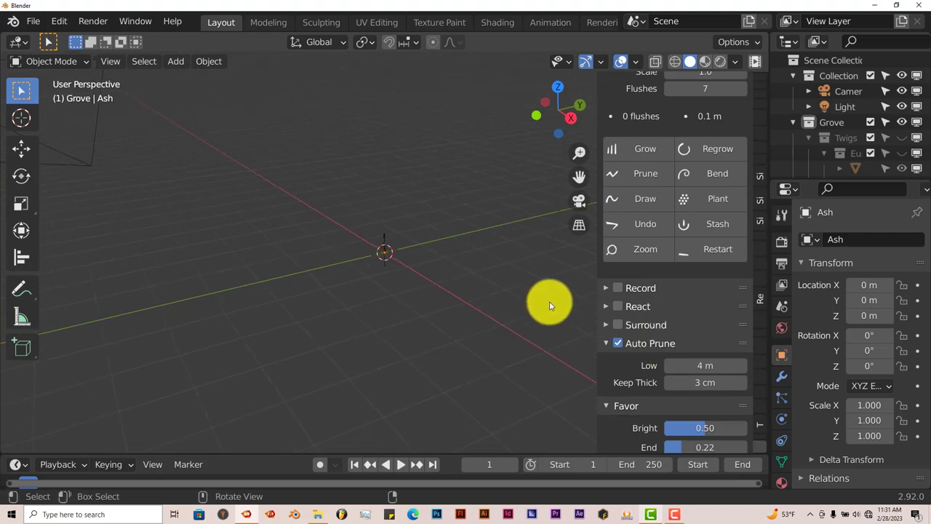
click(618, 288)
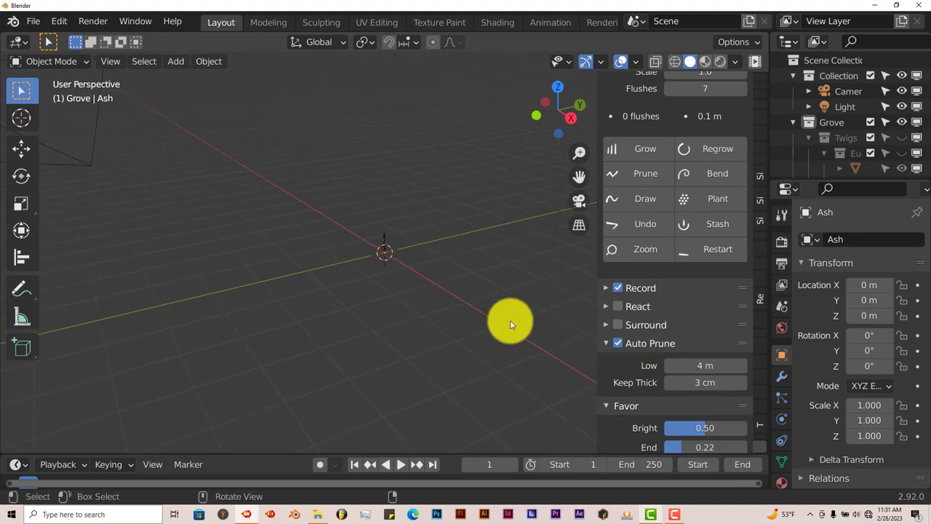
click(606, 289)
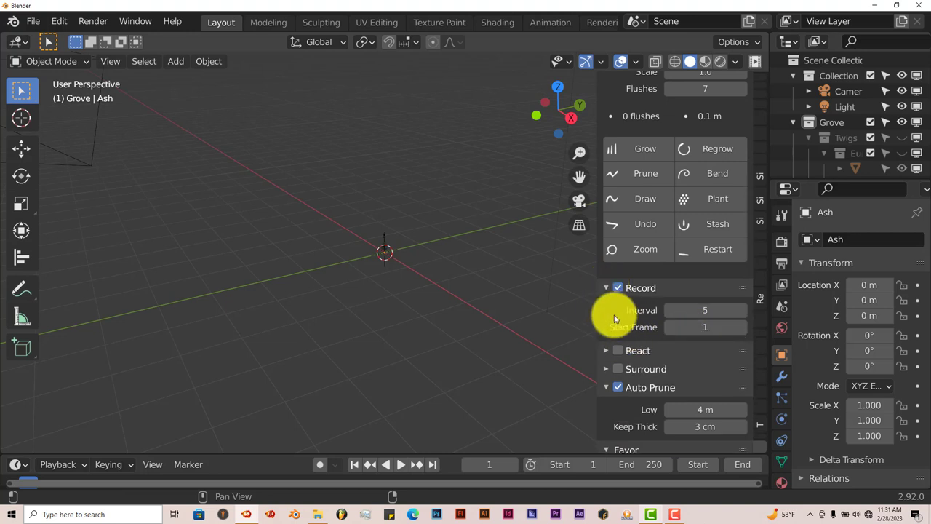
click(607, 289)
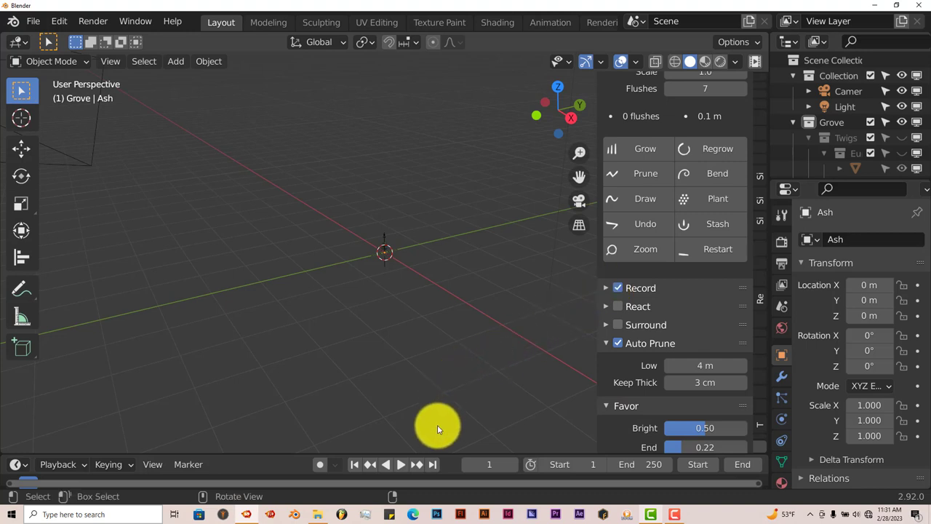
Step: Grow the tree seven flushes while recording, then return to frame 1
drag(443, 455, 450, 397)
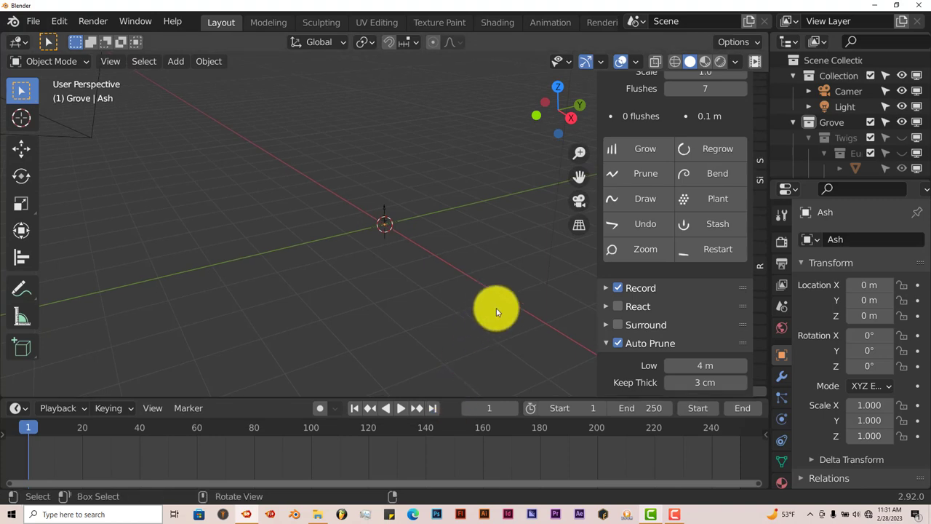
click(633, 146)
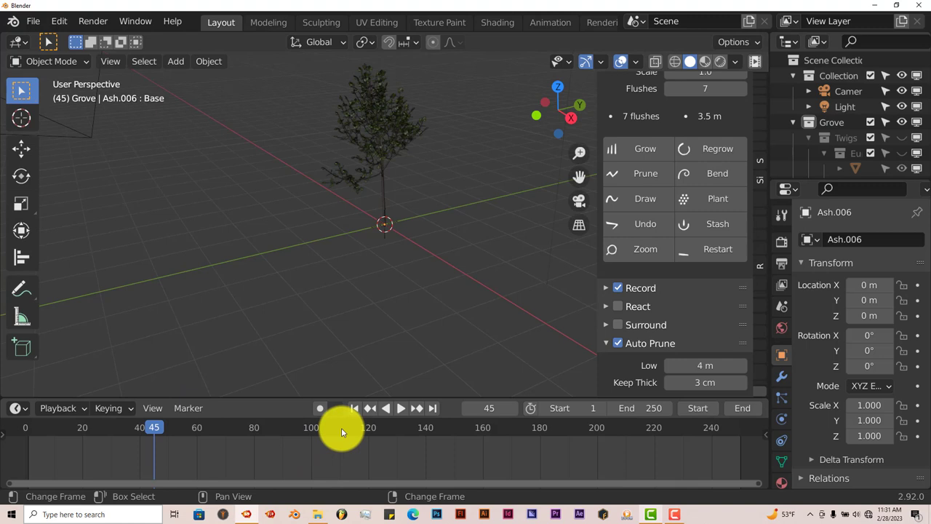
click(355, 408)
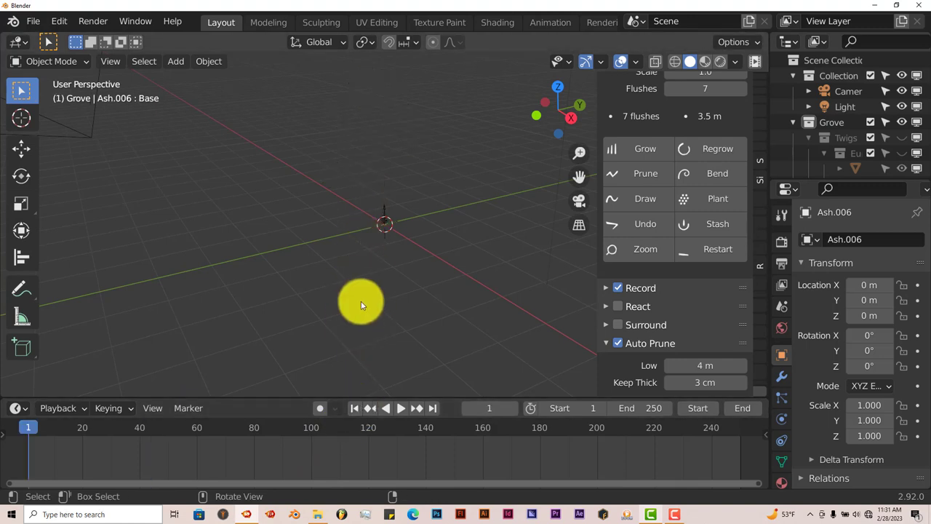
middle_drag(361, 301, 426, 295)
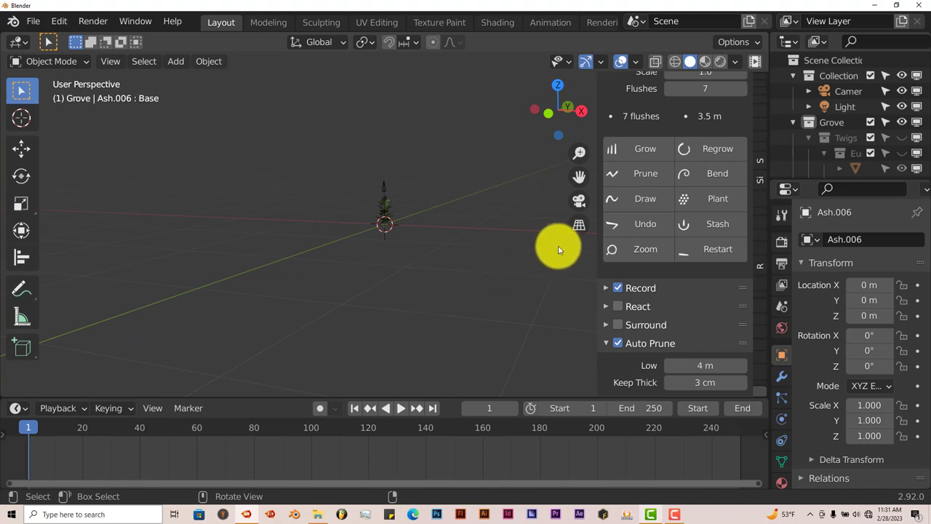
Step: Play back the recorded growth, stop at frame 1, and review the recording interval settings
click(401, 408)
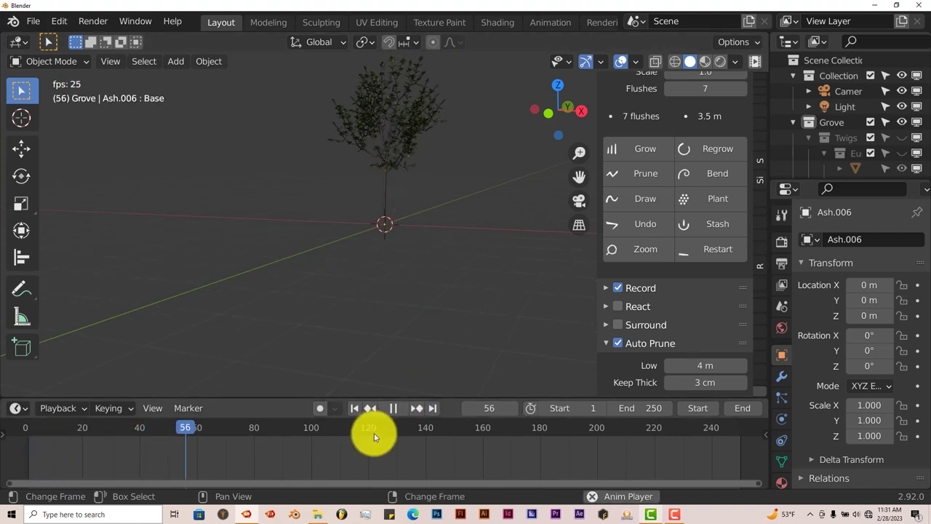
click(356, 408)
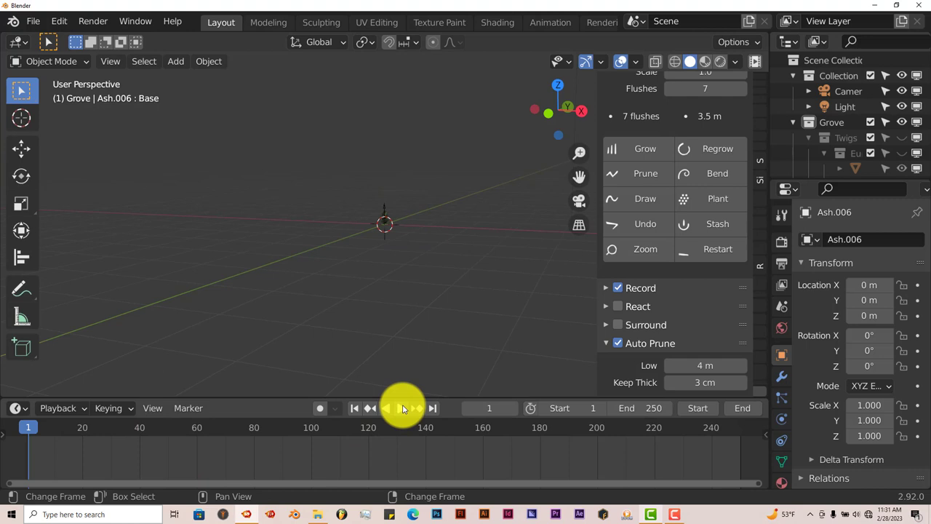
scroll(296, 480, left, 3)
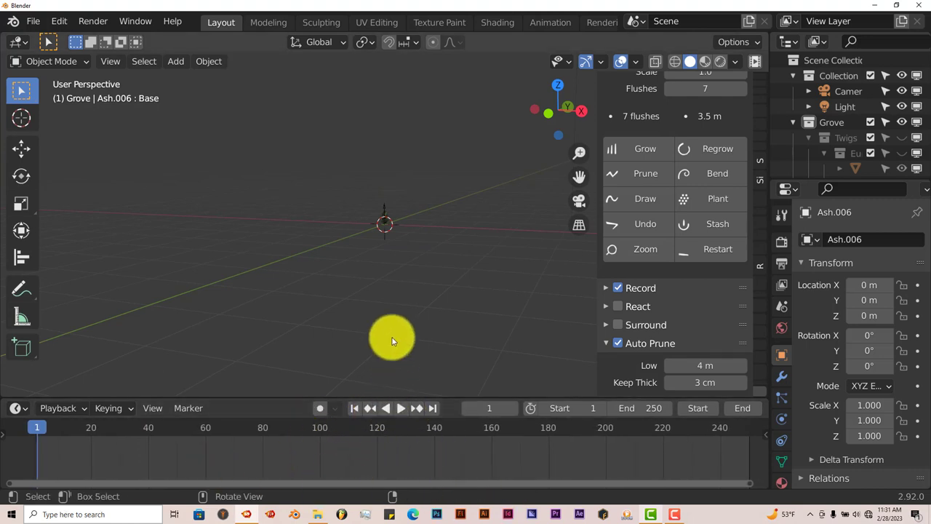
click(608, 289)
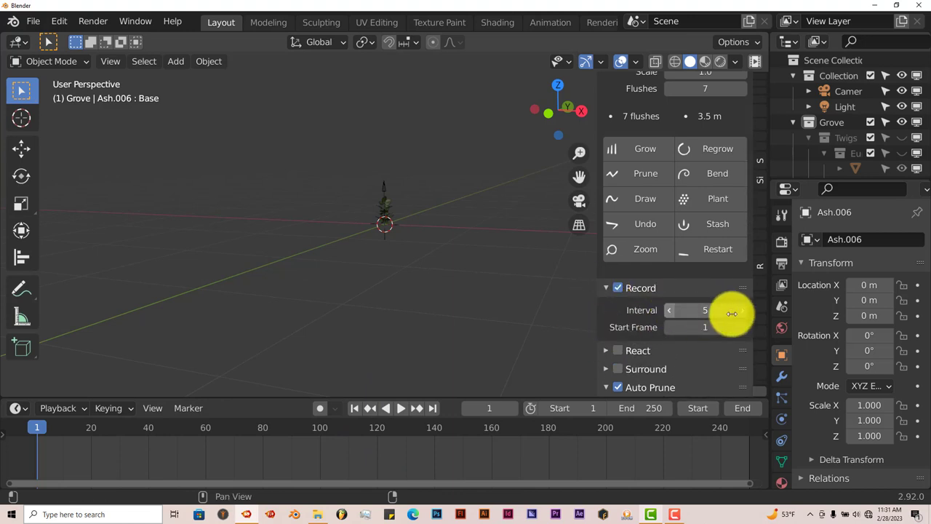
click(605, 288)
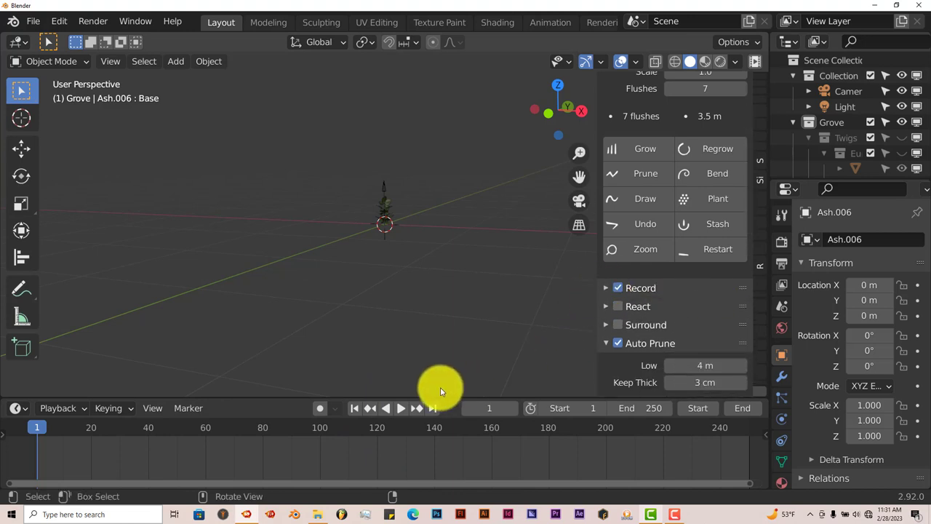
Step: Play and pause the growth animation, then rewind to the first frame
click(400, 408)
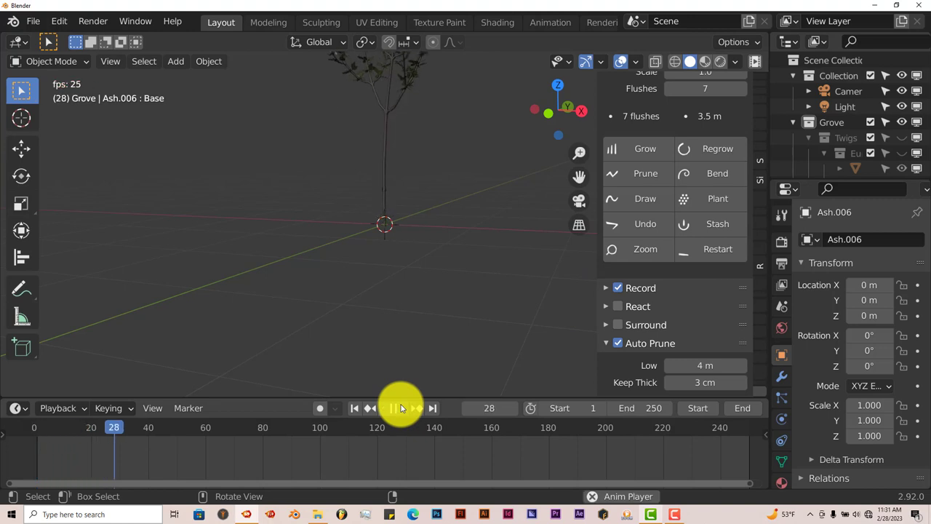
click(401, 408)
click(355, 408)
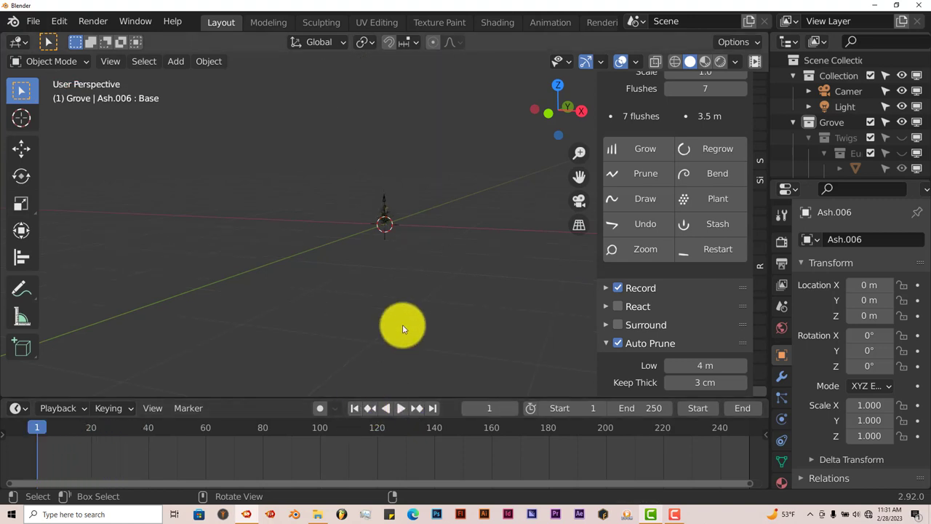
scroll(666, 280, down, 6)
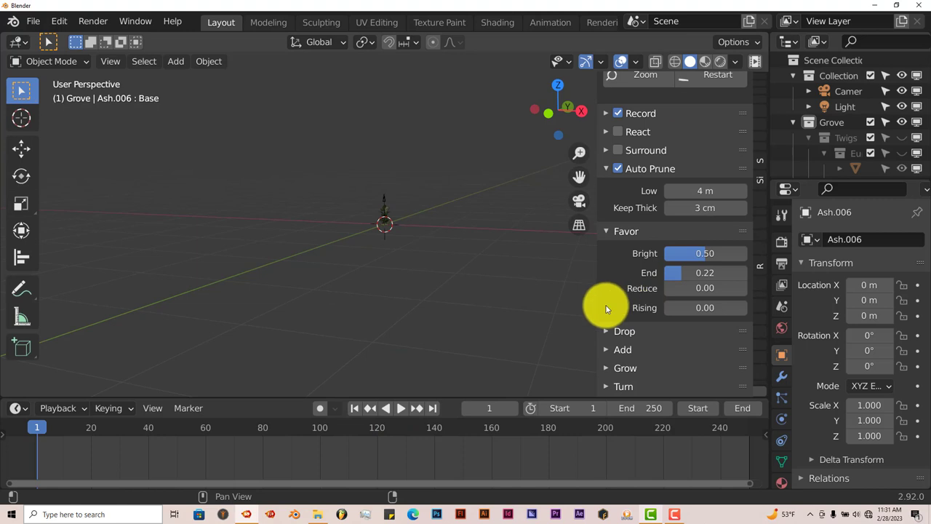
scroll(662, 340, down, 3)
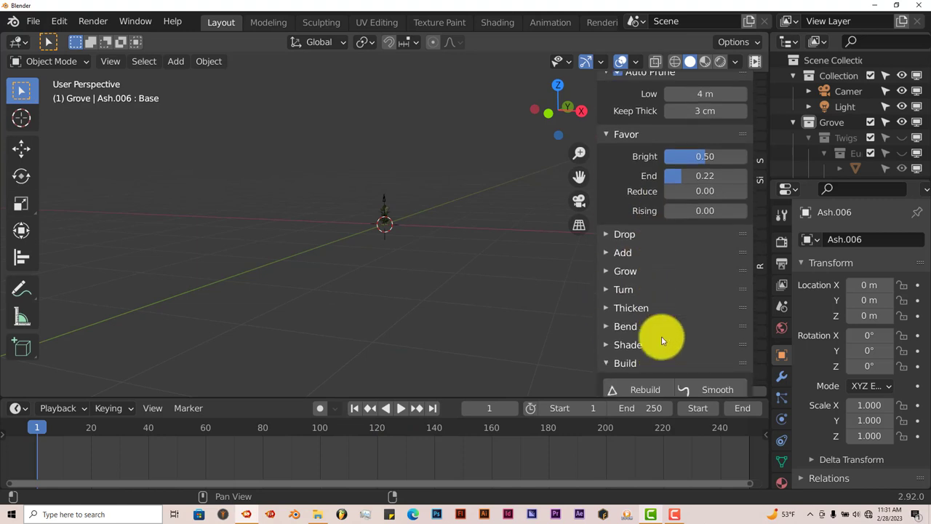
scroll(662, 340, down, 2)
scroll(662, 340, down, 2)
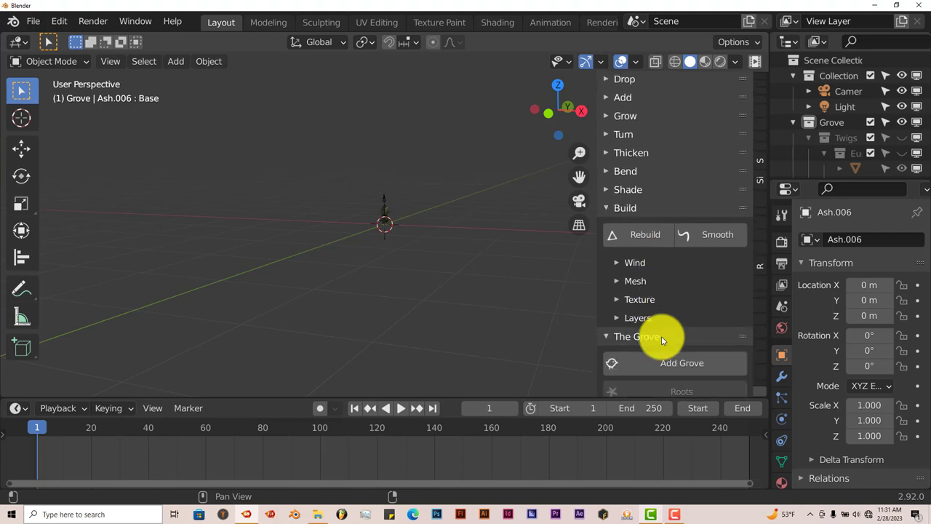
scroll(661, 340, down, 3)
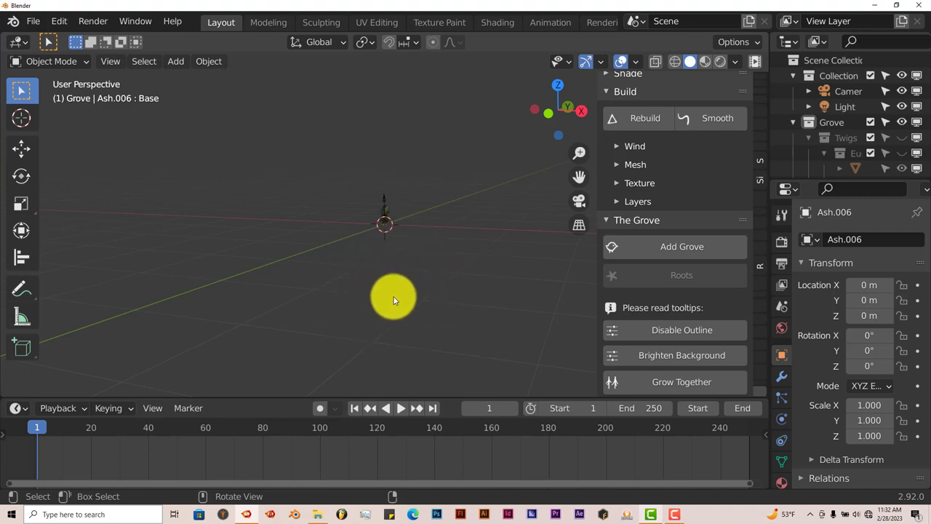
Step: Start a new General scene without saving, delete the cube, and switch to The Grove tab
click(34, 21)
mouse_move(42, 48)
click(201, 39)
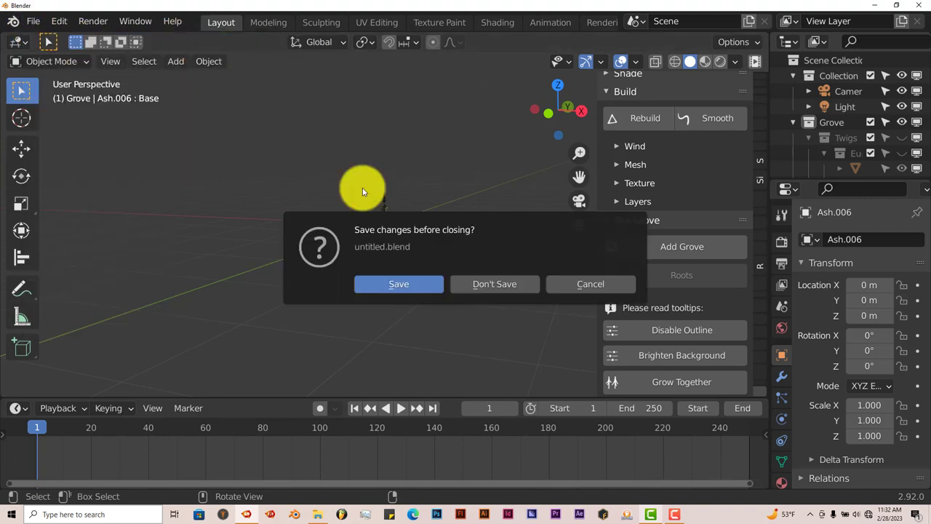
click(494, 283)
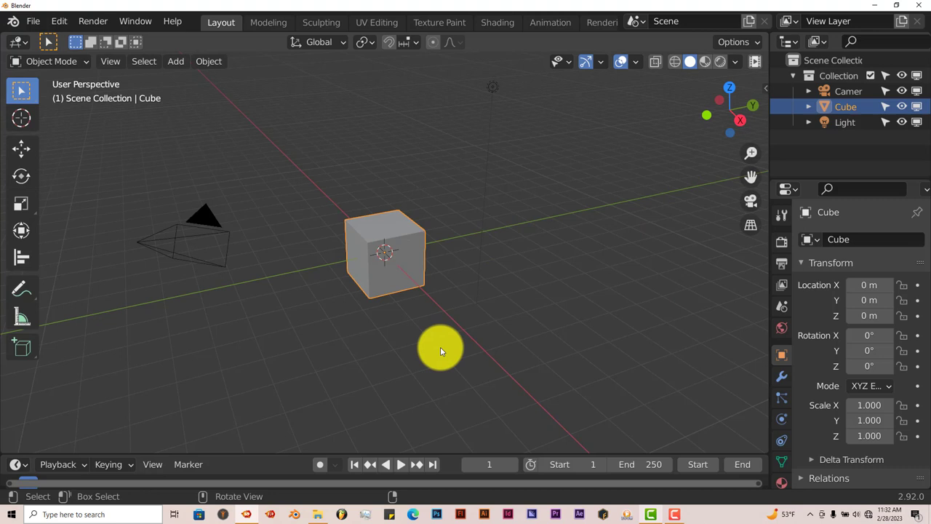
key(Delete)
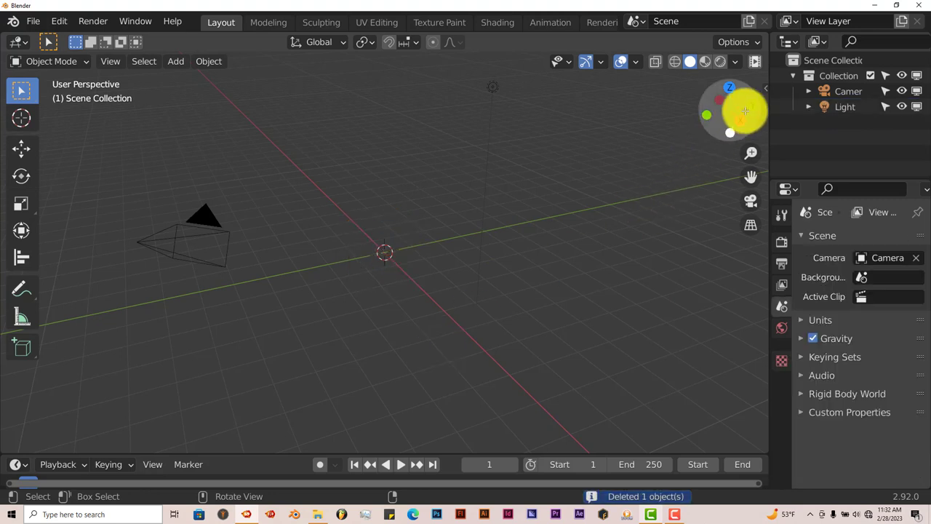
click(768, 91)
click(758, 443)
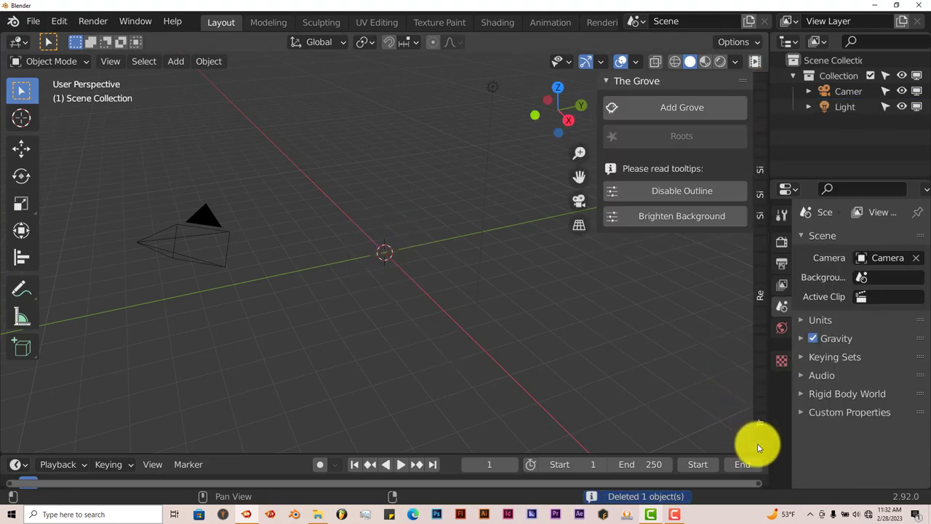
Step: Add a Grove tree with European Beech Summer twigs at density 1.0 and grow seven flushes
click(687, 107)
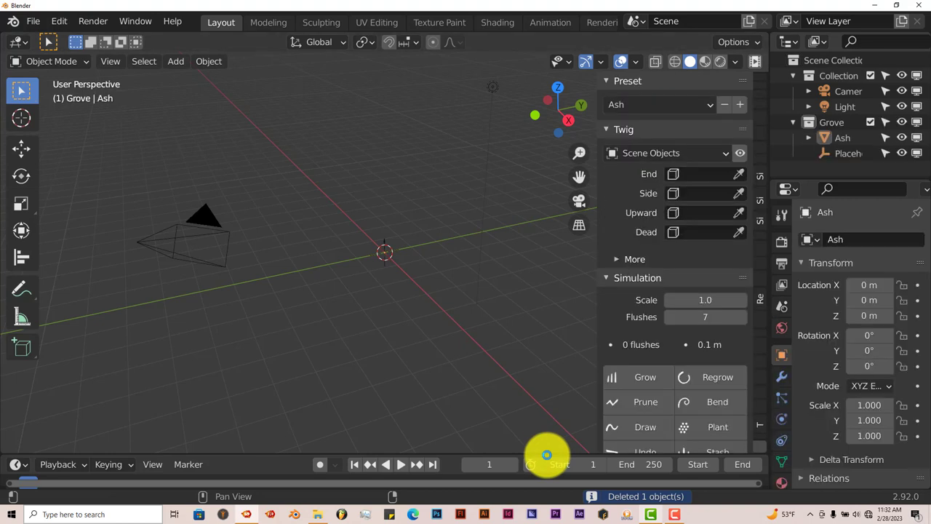
click(710, 155)
click(684, 256)
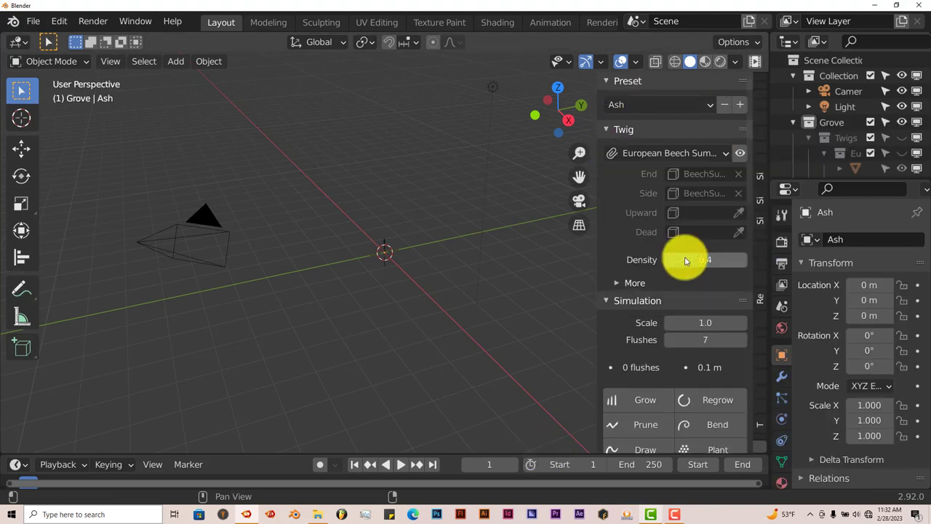
drag(681, 266, 755, 258)
scroll(692, 326, down, 4)
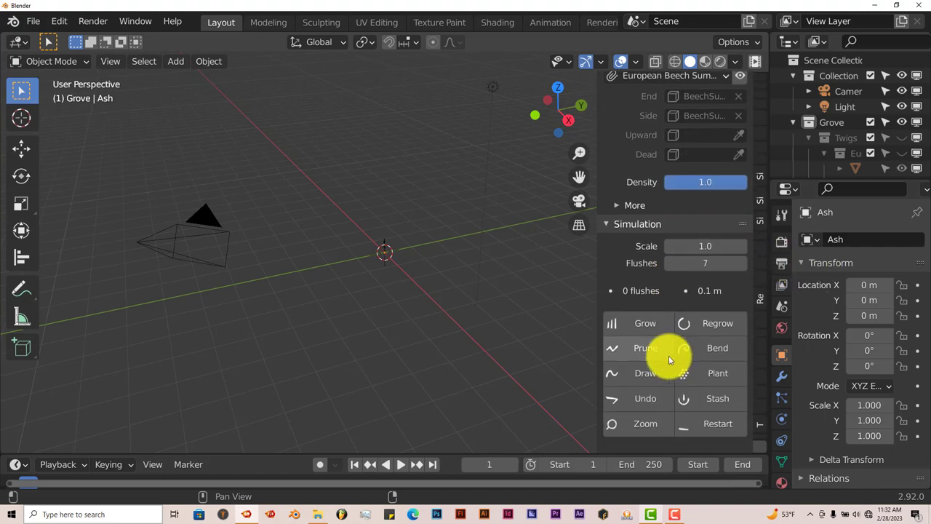
click(651, 327)
middle_drag(444, 329, 447, 317)
scroll(655, 308, down, 10)
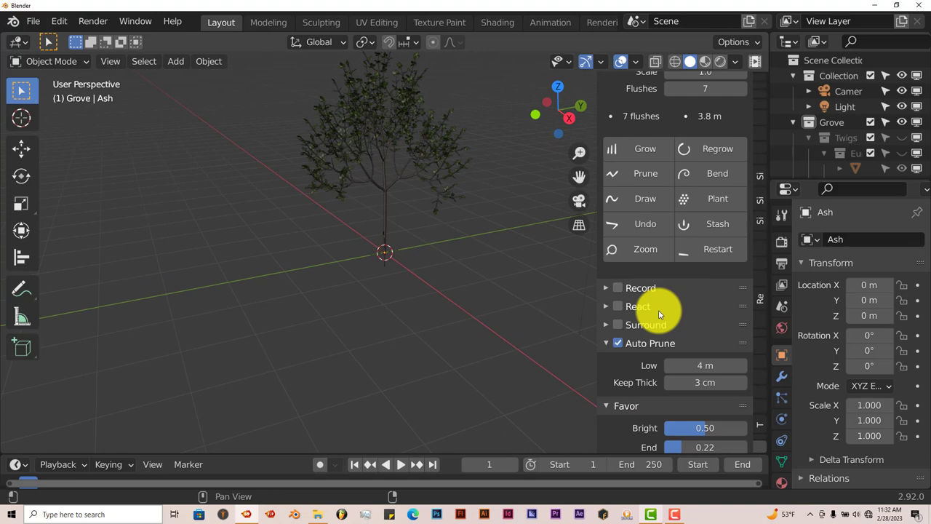
scroll(659, 310, down, 9)
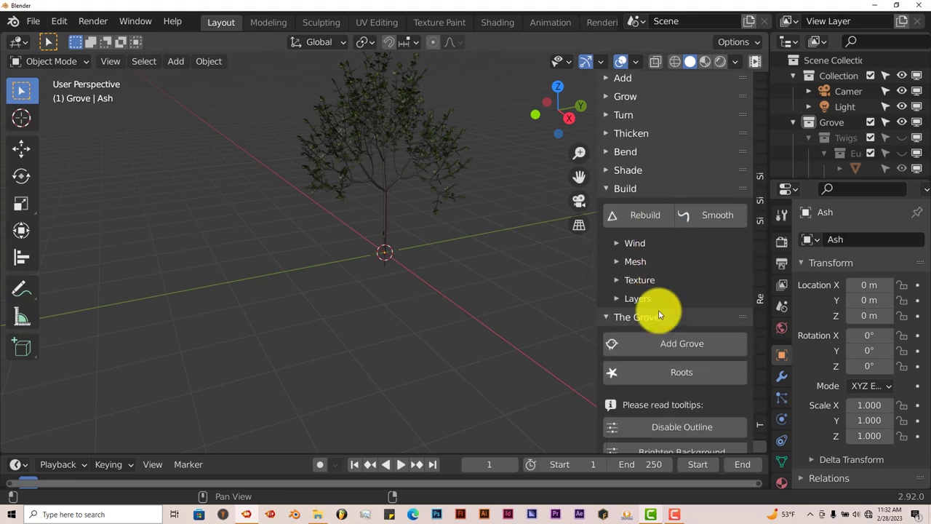
Step: Generate Roots beneath the tree: 5 roots, 8 nodes, one sub-root generation, seed 5
click(645, 373)
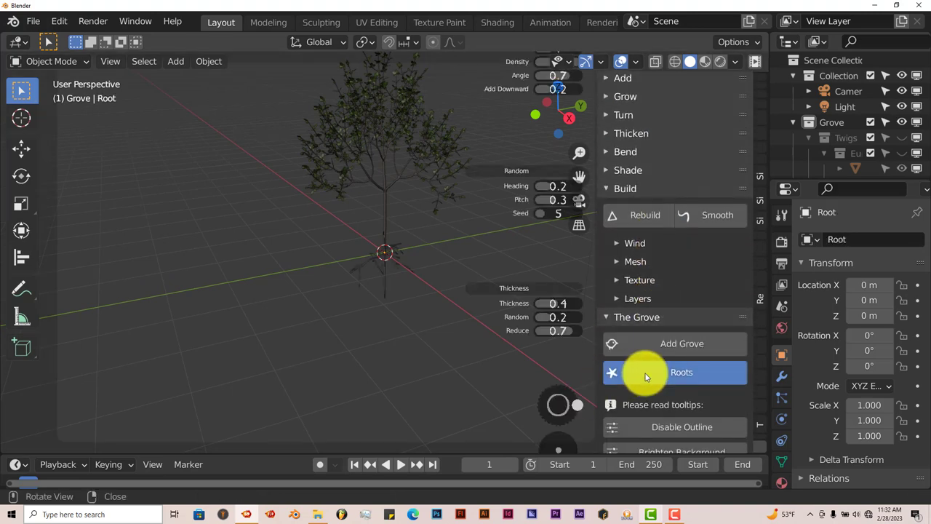
scroll(370, 288, up, 5)
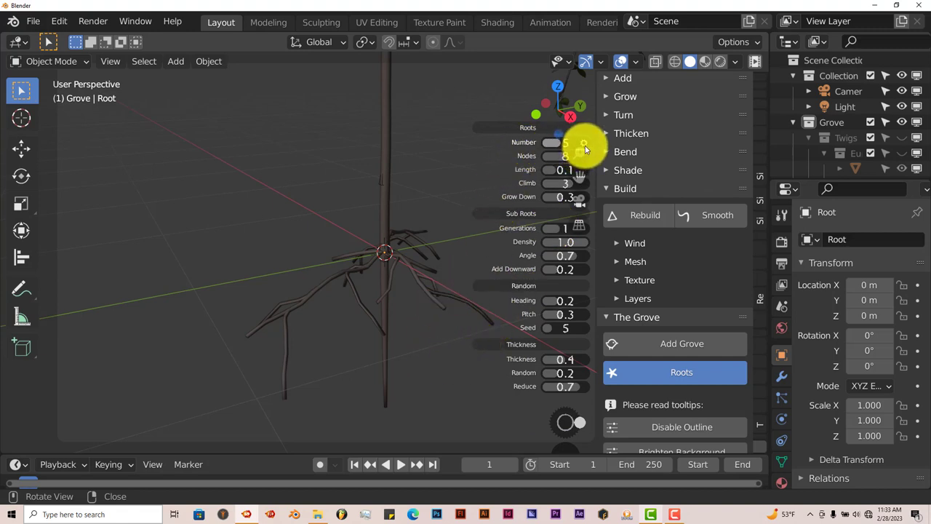
Step: Regenerate the roots with Number 7, Nodes 10 and Grow Down 0.4
drag(585, 146, 560, 192)
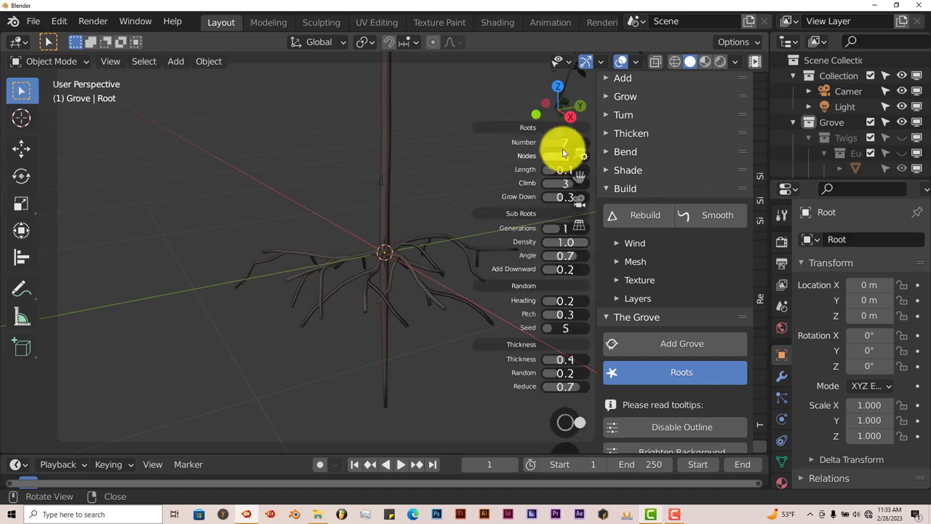
drag(586, 158, 570, 207)
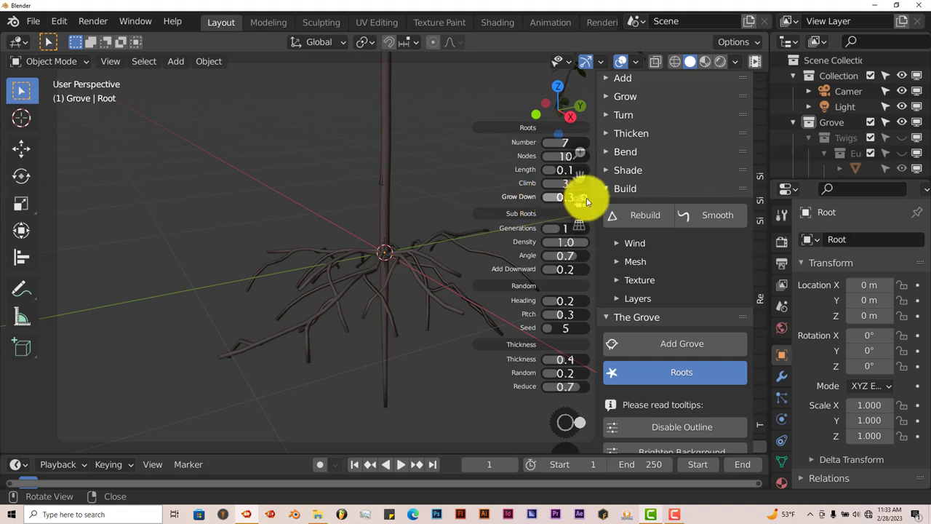
drag(586, 198, 577, 260)
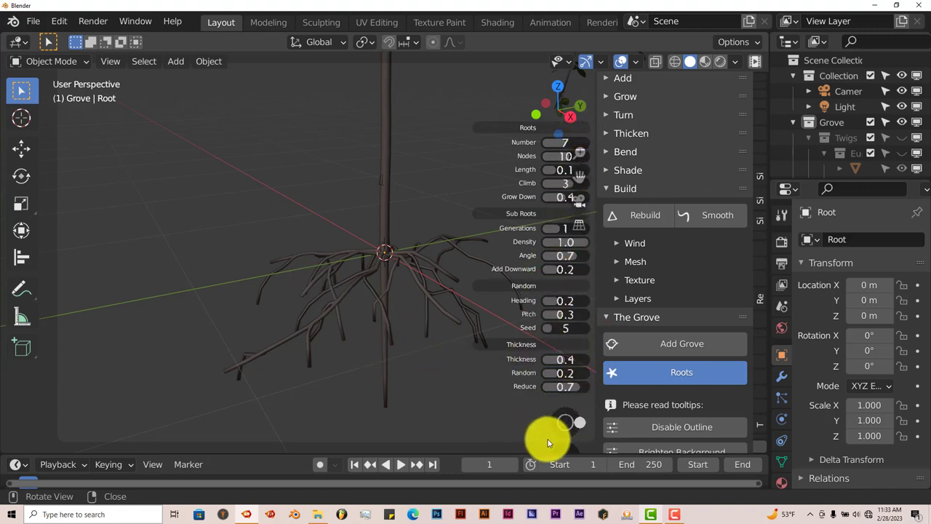
click(569, 447)
middle_drag(477, 347, 435, 366)
scroll(490, 356, down, 3)
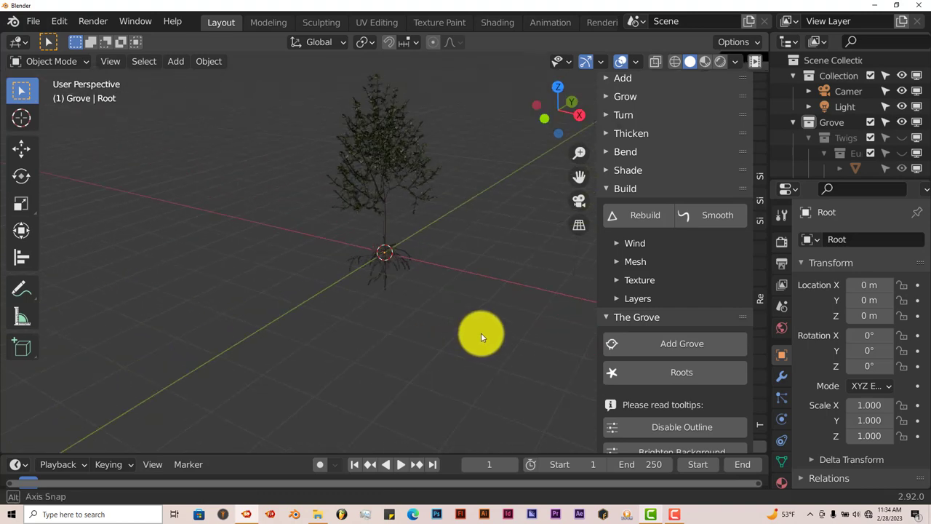
middle_drag(481, 333, 528, 327)
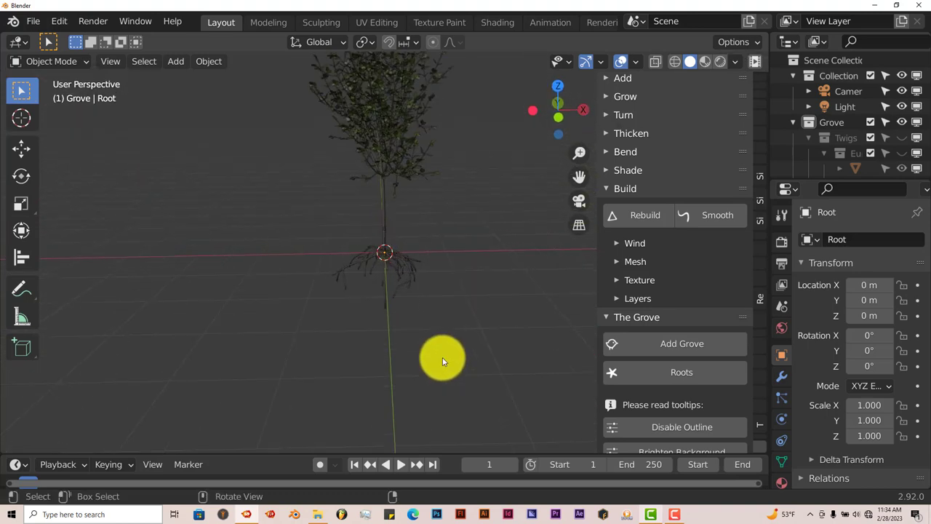
middle_drag(443, 357, 459, 352)
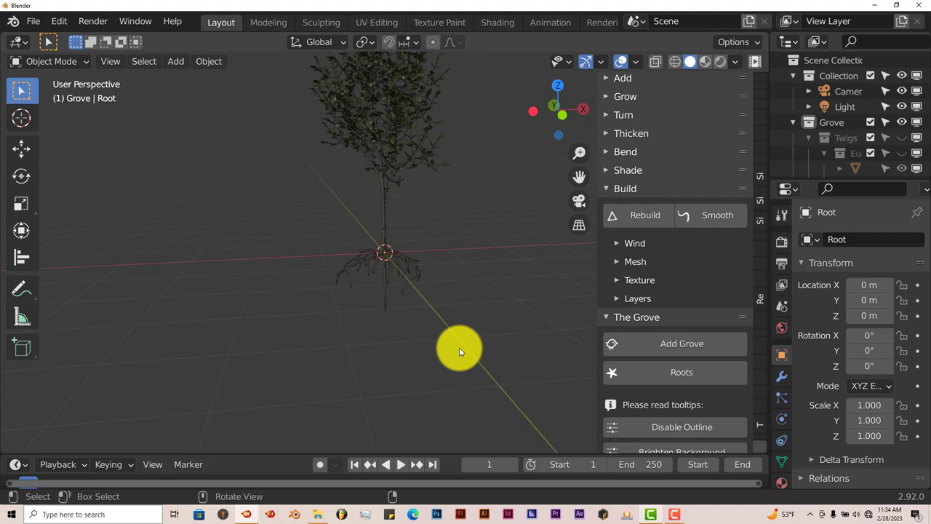